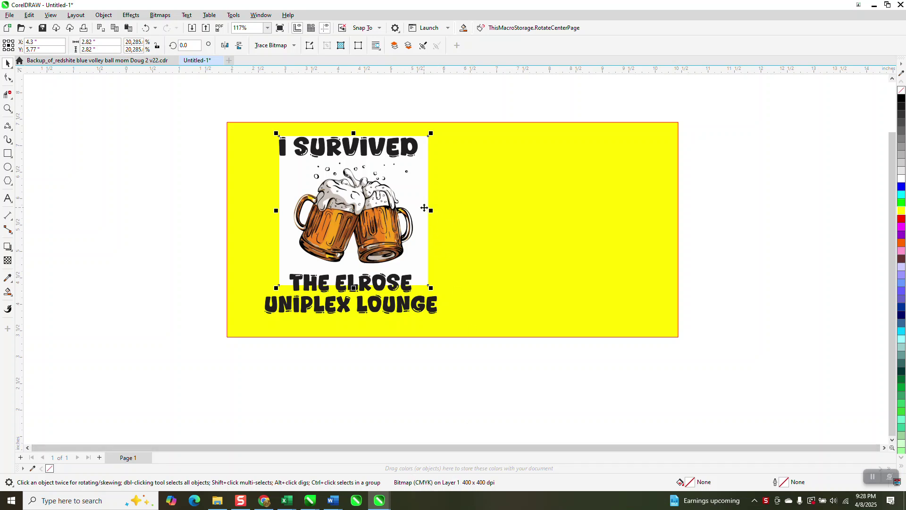
Step: Set the nudge distance to 3 inches and shift the beer mug bitmap right by one nudge, clear of the text
{"action": "left_click", "coordinate": [422, 84]}
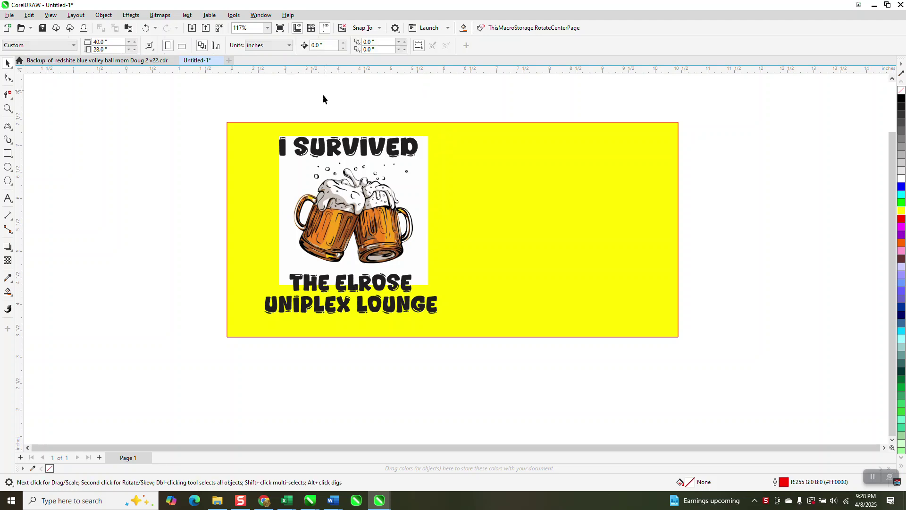
{"action": "left_click", "coordinate": [344, 163]}
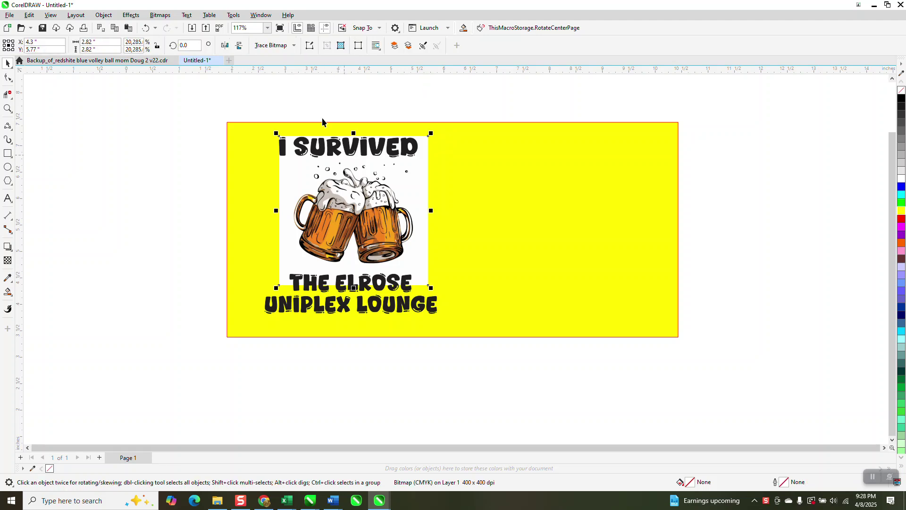
{"action": "left_click", "coordinate": [274, 82]}
{"action": "type", "text": "3"}
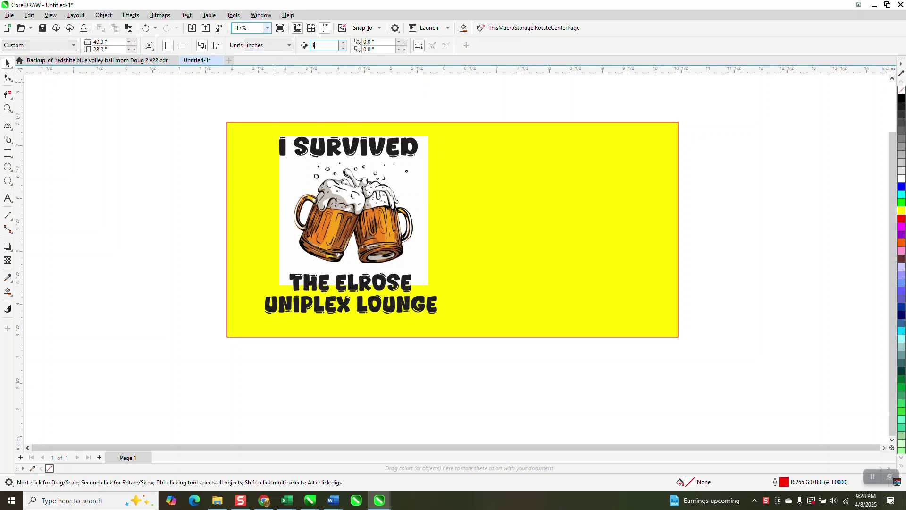
{"action": "left_click", "coordinate": [397, 166]}
{"action": "key", "text": "Right"}
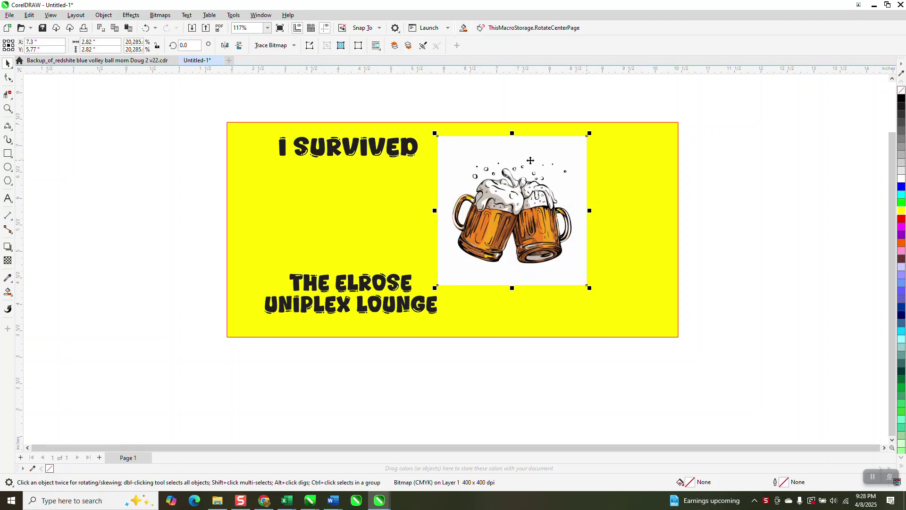
Step: Widen the yellow background rectangle to the right to leave room for another mug image
{"action": "left_click", "coordinate": [8, 109]}
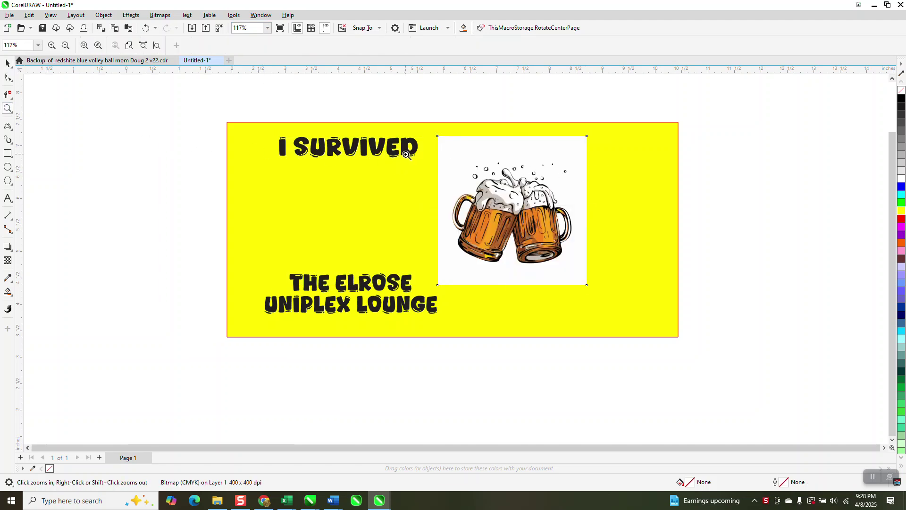
{"action": "left_click_drag", "start_coordinate": [315, 135], "coordinate": [399, 179]}
{"action": "scroll", "coordinate": [302, 130], "scroll_direction": "down", "scroll_amount": 4}
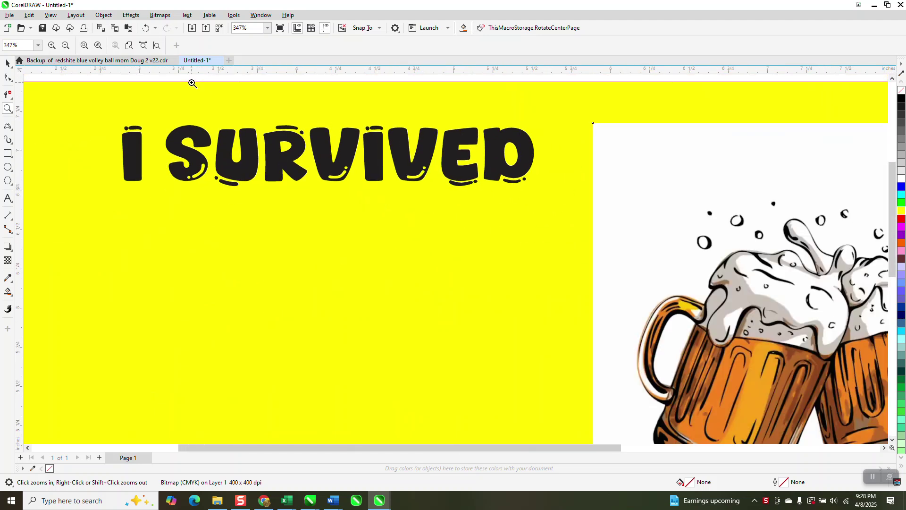
{"action": "left_click", "coordinate": [8, 62]}
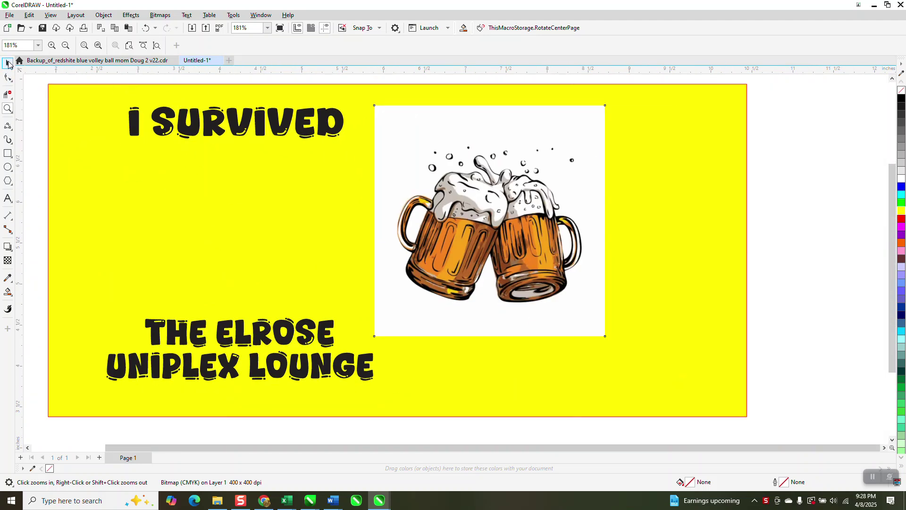
{"action": "left_click", "coordinate": [516, 236]}
{"action": "left_click", "coordinate": [516, 236]}
{"action": "scroll", "coordinate": [517, 236], "scroll_direction": "down", "scroll_amount": 1}
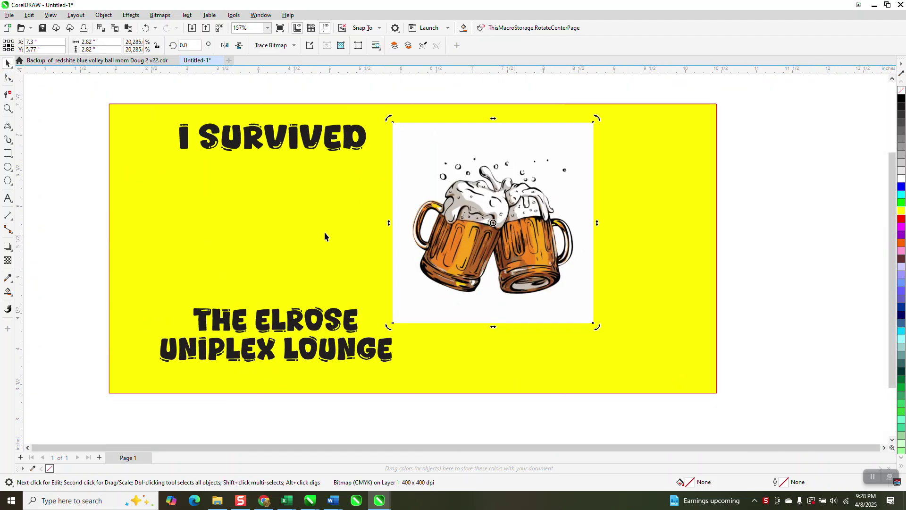
{"action": "scroll", "coordinate": [644, 222], "scroll_direction": "down", "scroll_amount": 2}
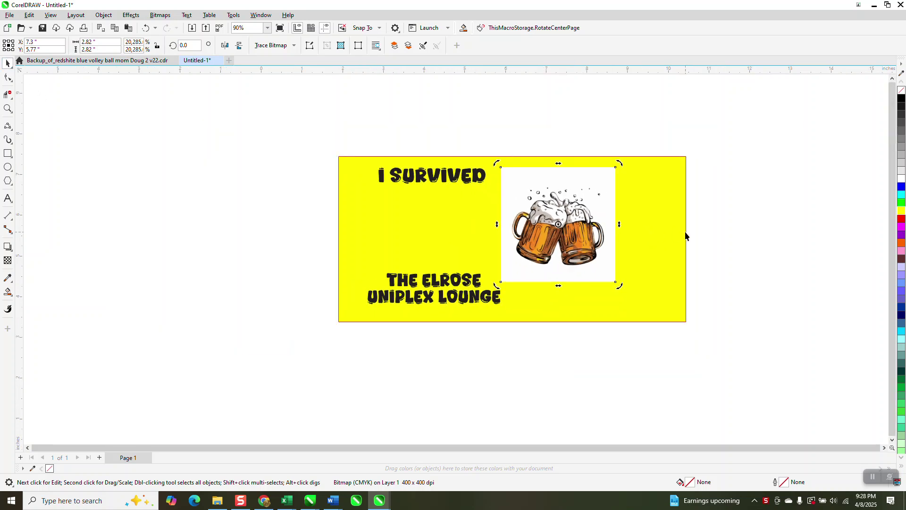
{"action": "left_click", "coordinate": [686, 232]}
{"action": "left_click_drag", "start_coordinate": [690, 239], "coordinate": [840, 239]}
Step: Outline-trace the mug bitmap as Clipart, removing the background color from the entire image, and move the trace 3 inches right
{"action": "left_click", "coordinate": [595, 236]}
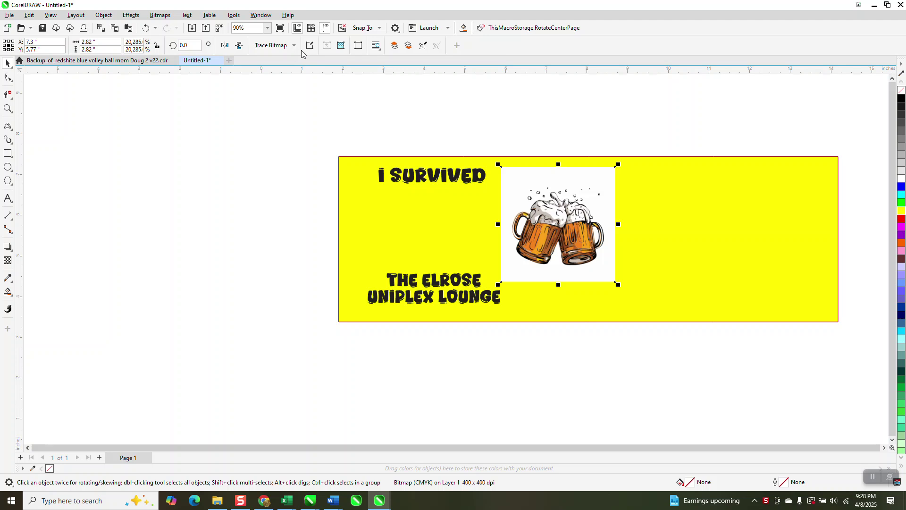
{"action": "left_click", "coordinate": [272, 46]}
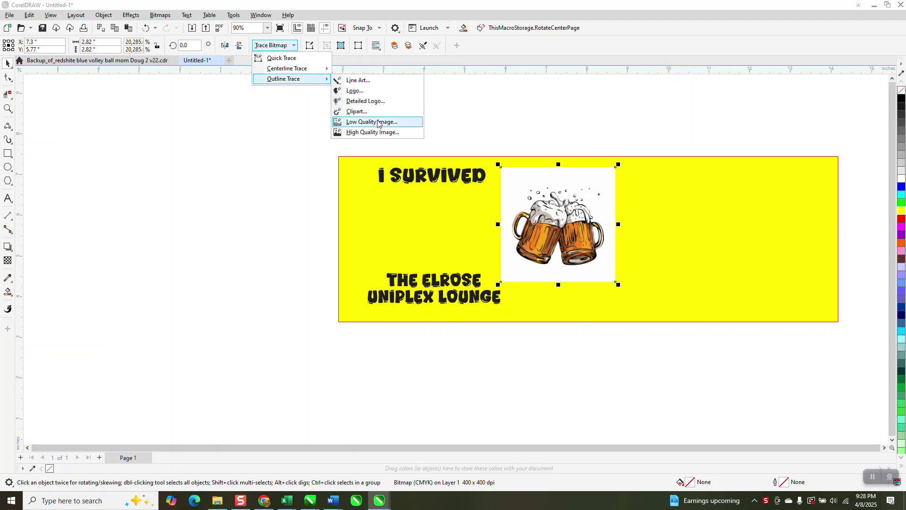
{"action": "left_click", "coordinate": [361, 113]}
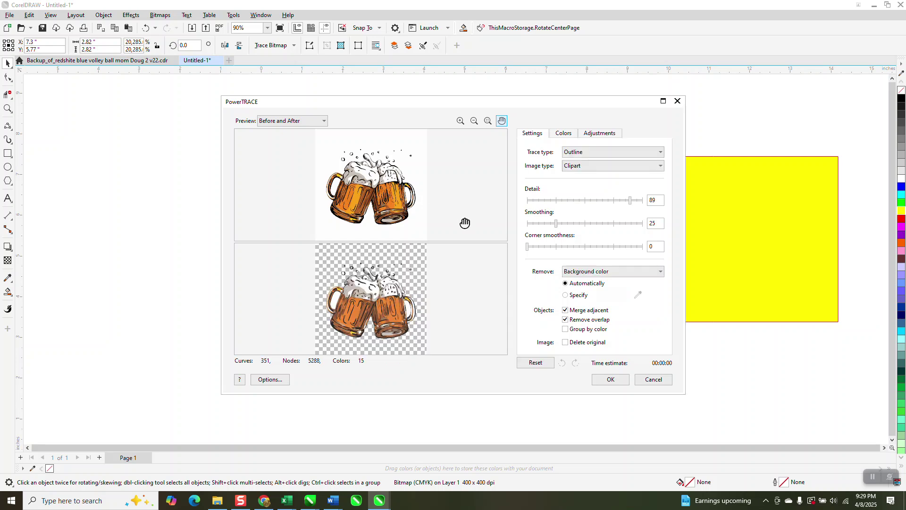
{"action": "left_click", "coordinate": [660, 271]}
{"action": "left_click", "coordinate": [590, 297]}
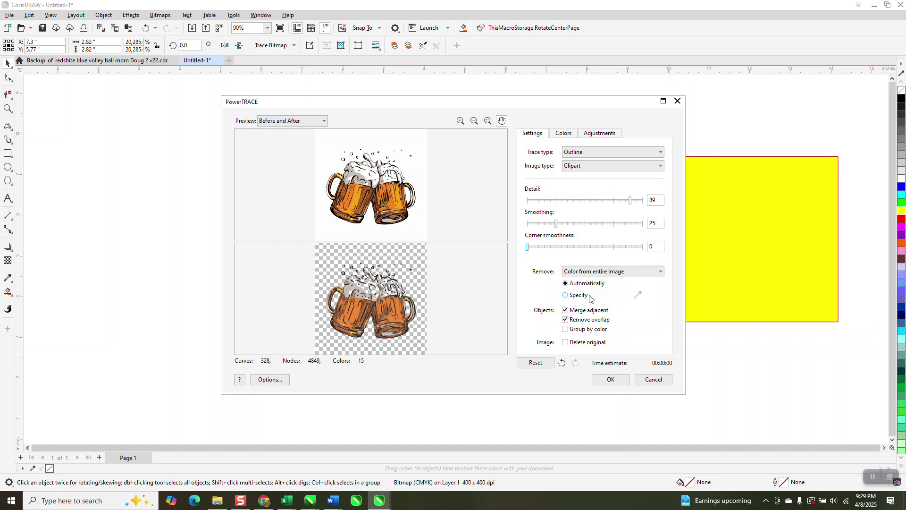
{"action": "left_click", "coordinate": [610, 379]}
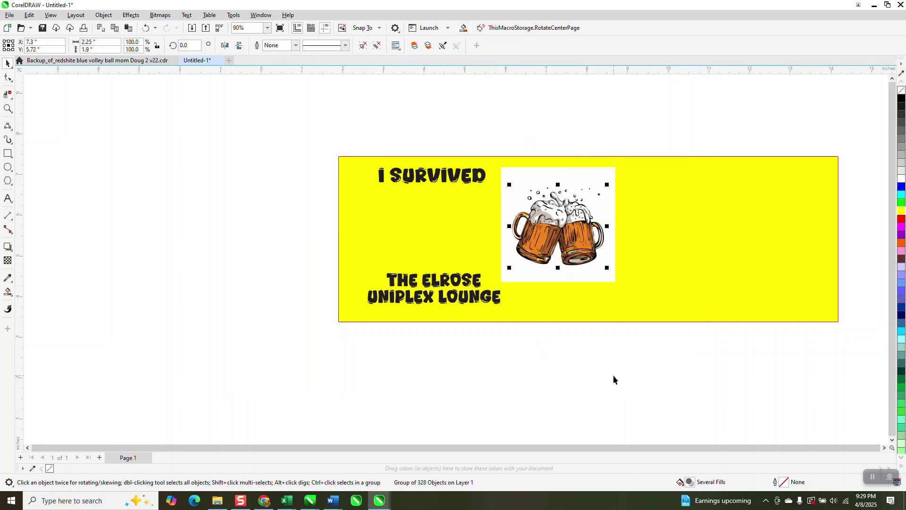
{"action": "key", "text": "Right"}
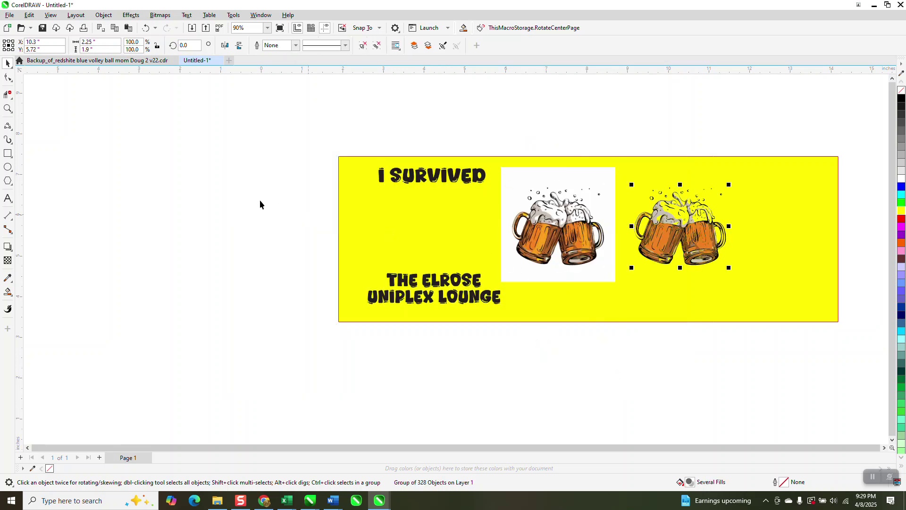
Step: Examine the foam and bubbles of the traced mugs against those of the original bitmap
{"action": "left_click", "coordinate": [8, 109]}
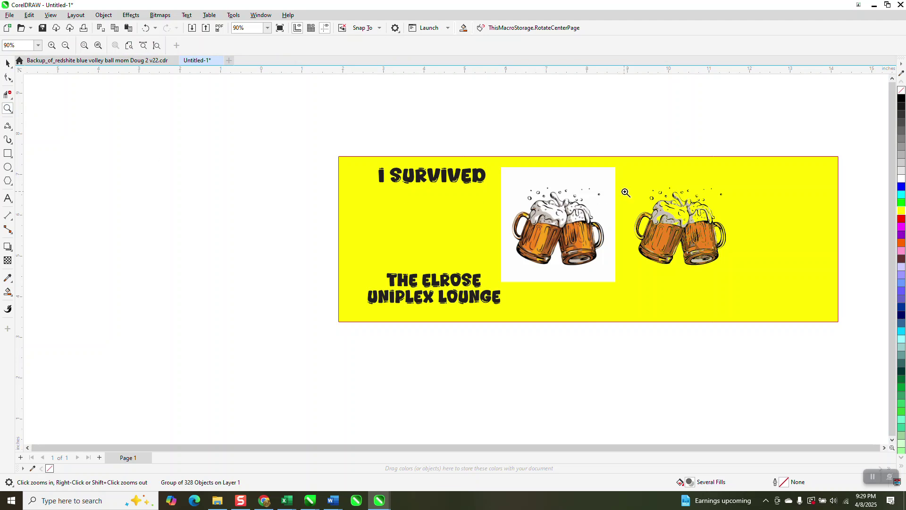
{"action": "left_click_drag", "start_coordinate": [625, 193], "coordinate": [736, 257]}
{"action": "scroll", "coordinate": [495, 217], "scroll_direction": "down", "scroll_amount": 2}
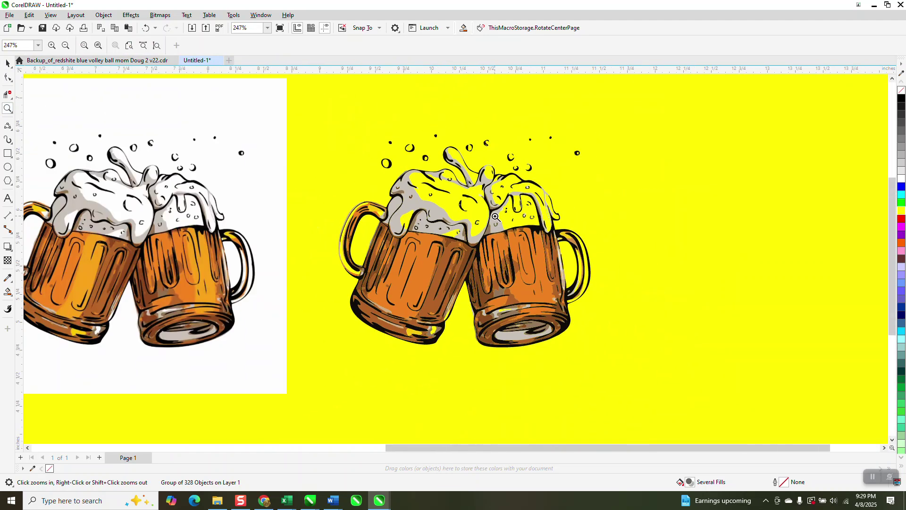
{"action": "scroll", "coordinate": [448, 272], "scroll_direction": "down", "scroll_amount": 2}
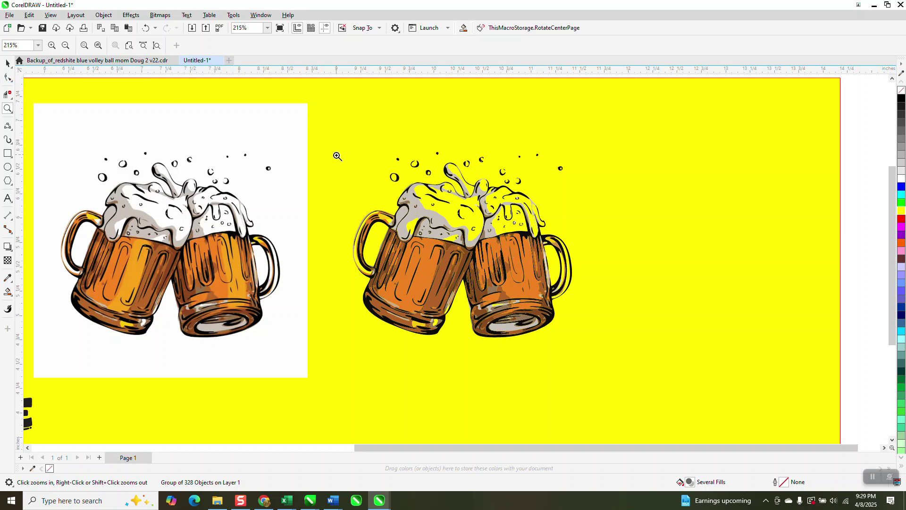
{"action": "left_click_drag", "start_coordinate": [93, 154], "coordinate": [188, 201]}
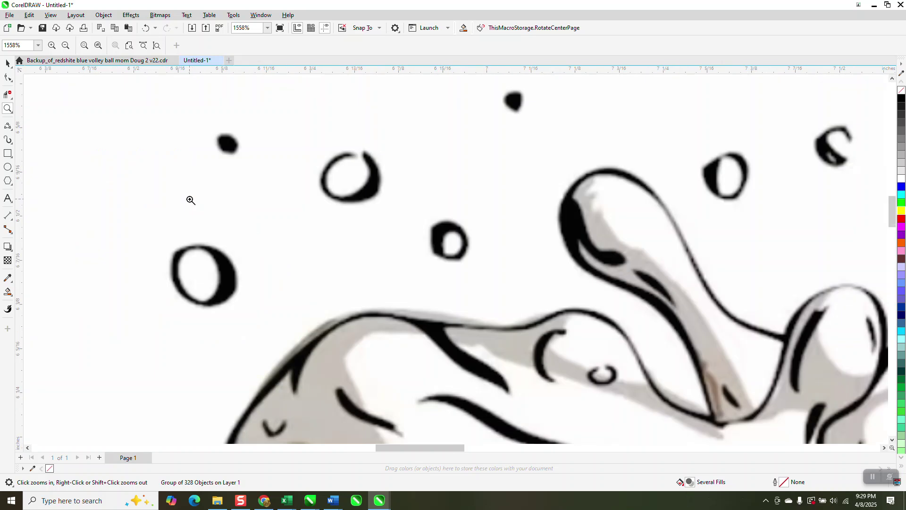
{"action": "right_click", "coordinate": [189, 200]}
{"action": "right_click", "coordinate": [247, 189]}
{"action": "right_click", "coordinate": [248, 188]}
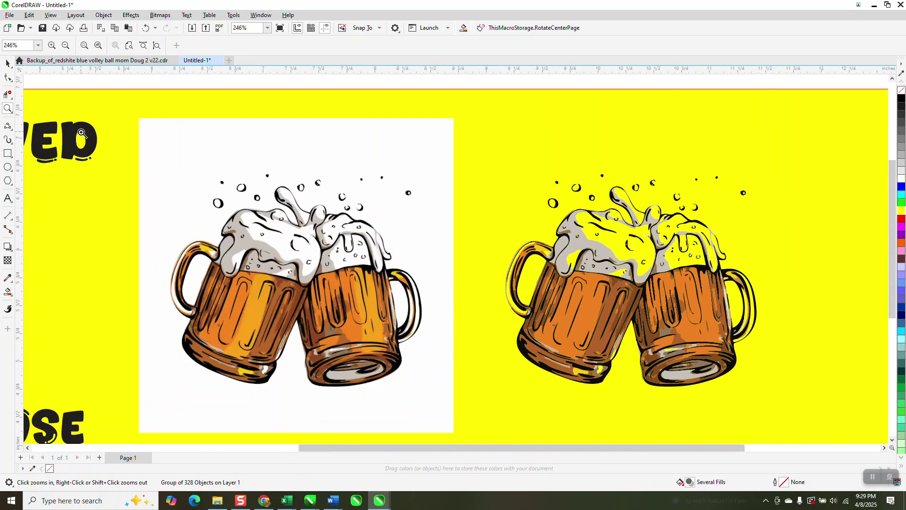
Step: Fill the open foam areas of the traced left mug and its splash with white using Smart Fill
{"action": "left_click", "coordinate": [12, 295]}
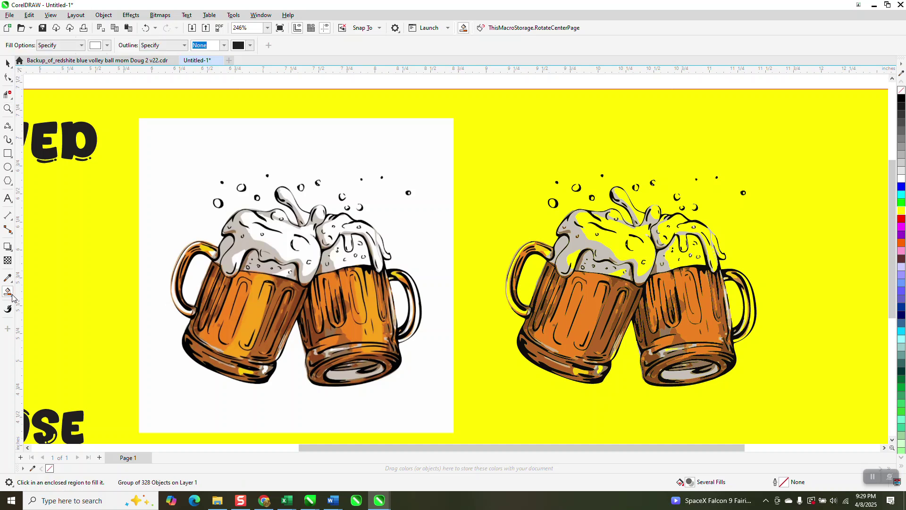
{"action": "left_click", "coordinate": [108, 48]}
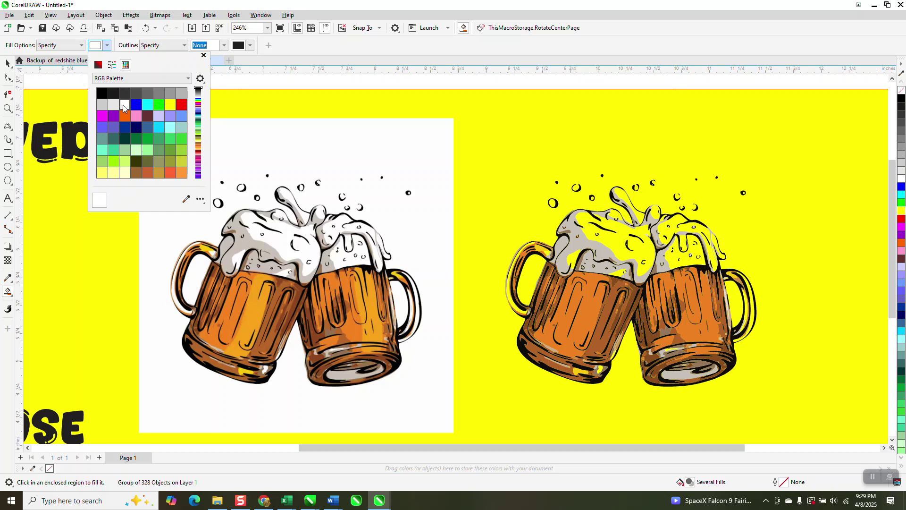
{"action": "left_click", "coordinate": [612, 243]}
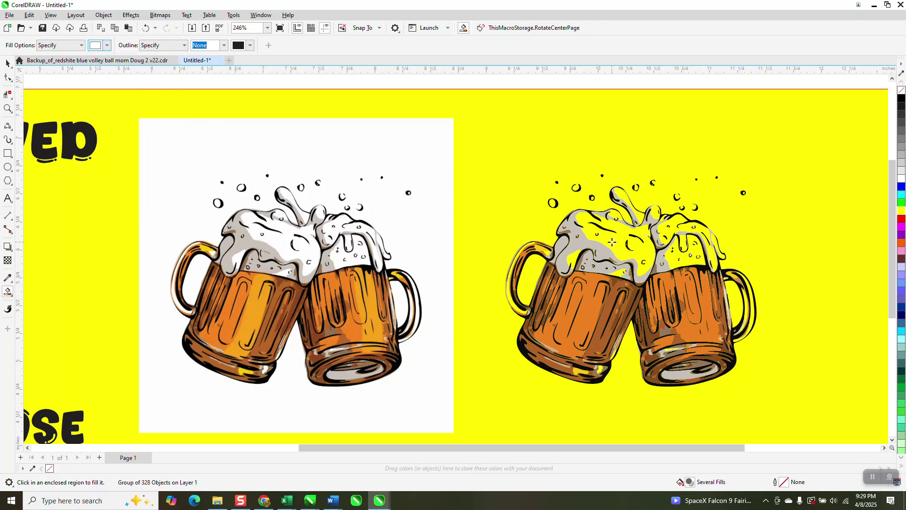
{"action": "left_click", "coordinate": [641, 214]}
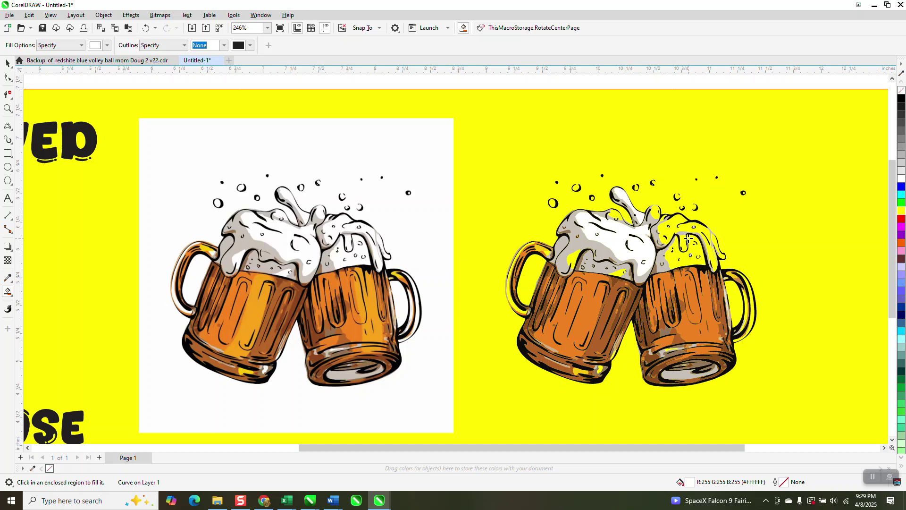
{"action": "left_click", "coordinate": [575, 256]}
{"action": "left_click", "coordinate": [619, 272]}
Step: Smart Fill the foam areas of the traced right mug with white, including its top, drips and lower section
{"action": "left_click", "coordinate": [7, 109]}
{"action": "left_click", "coordinate": [677, 251]}
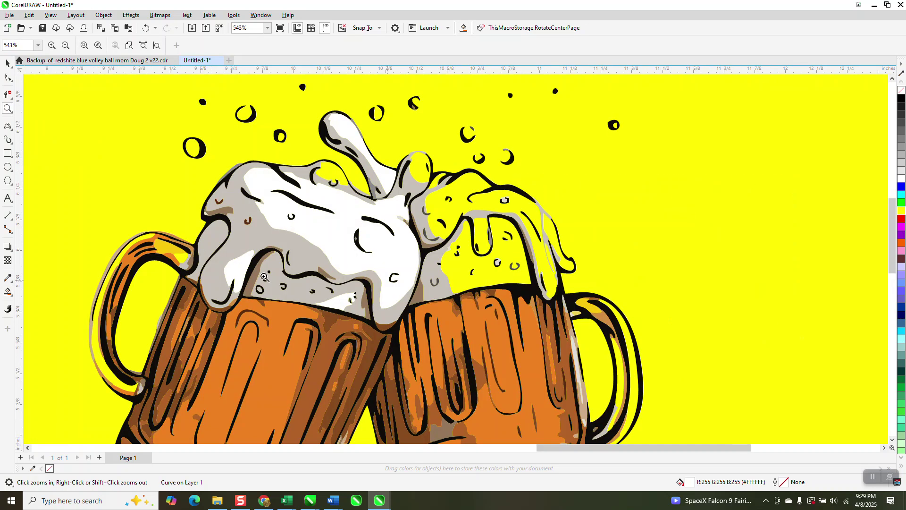
{"action": "left_click", "coordinate": [7, 292]}
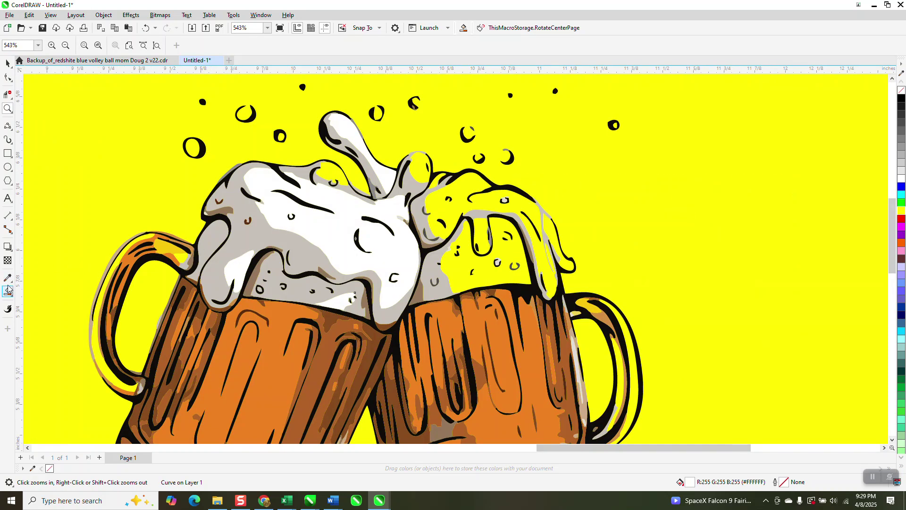
{"action": "left_click", "coordinate": [426, 165]}
{"action": "left_click", "coordinate": [475, 191]}
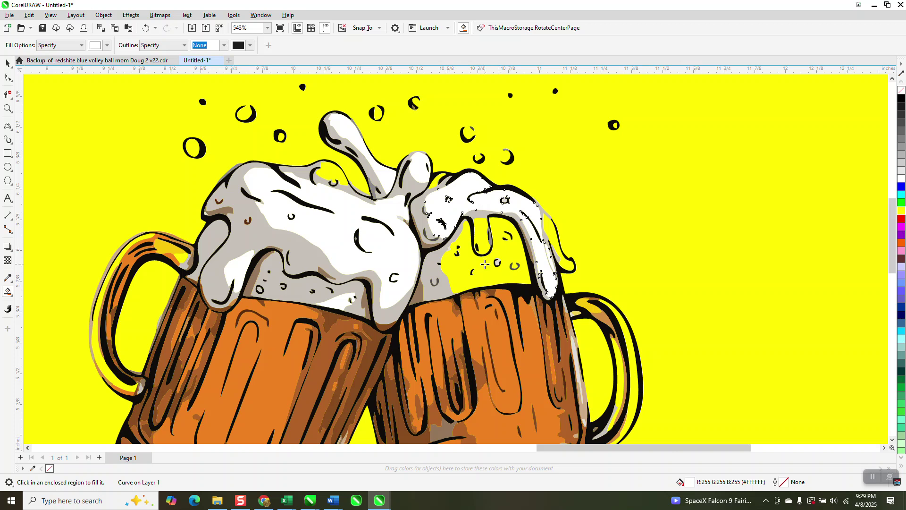
{"action": "left_click", "coordinate": [484, 264]}
{"action": "left_click", "coordinate": [551, 236]}
Step: Group the traced mugs together with their white foam fills
{"action": "scroll", "coordinate": [572, 249], "scroll_direction": "down", "scroll_amount": 2}
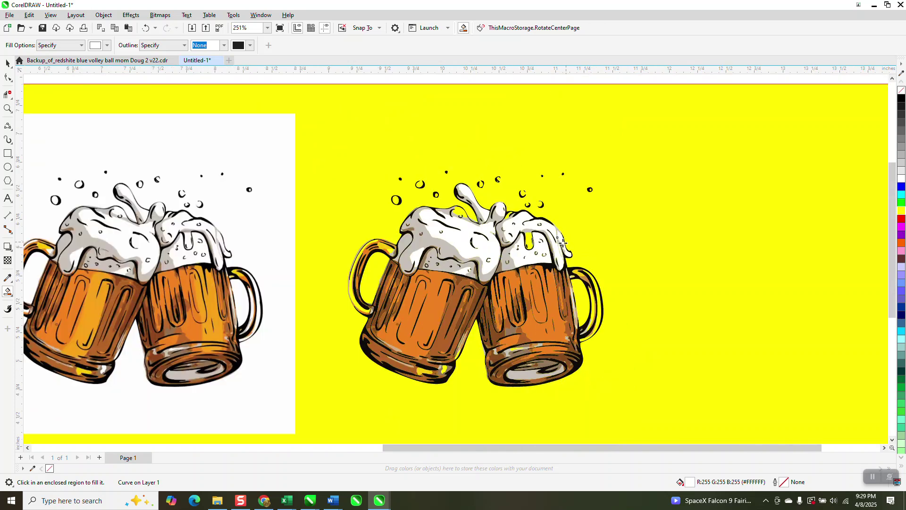
{"action": "left_click", "coordinate": [7, 63]}
{"action": "scroll", "coordinate": [389, 168], "scroll_direction": "down", "scroll_amount": 2}
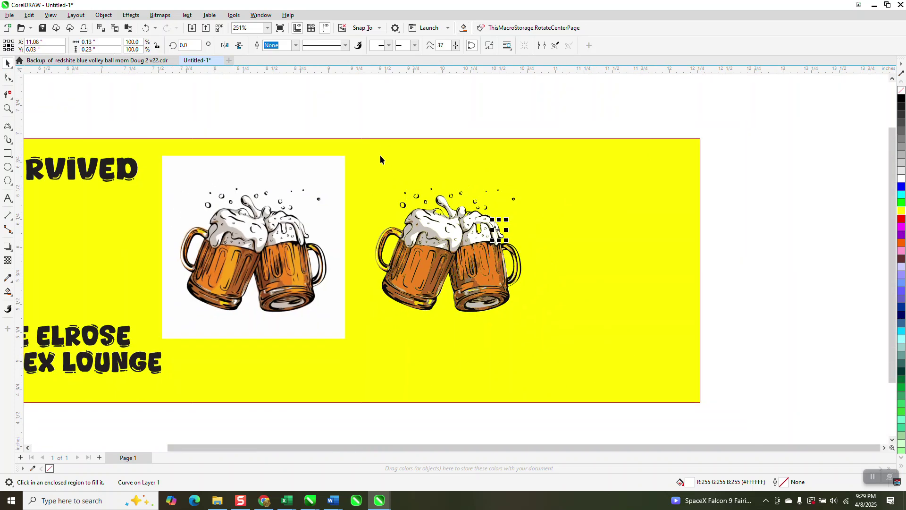
{"action": "left_click_drag", "start_coordinate": [355, 127], "coordinate": [622, 390]}
{"action": "key", "text": "ctrl+g"}
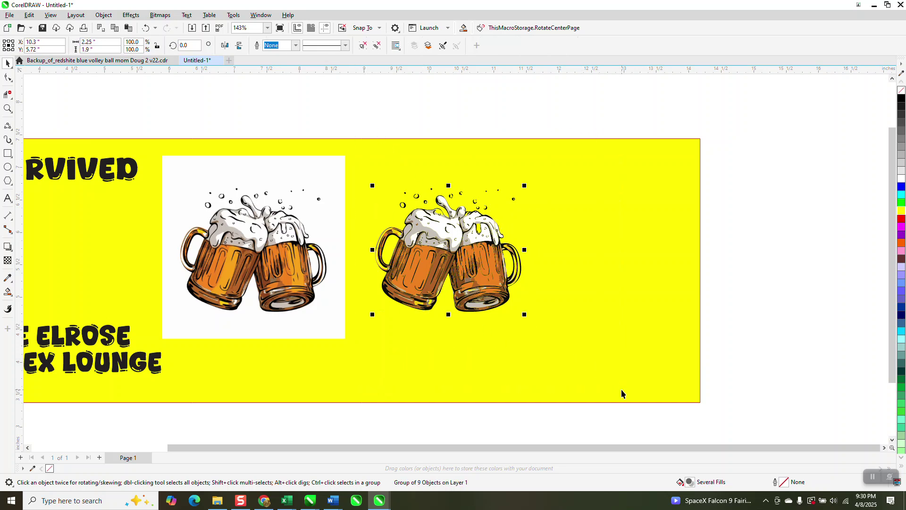
Step: Move the grouped mugs 6 inches left so they sit between the upper and lower text
{"action": "key", "text": "Left"}
{"action": "key", "text": "Left"}
{"action": "key", "text": "Left"}
{"action": "key", "text": "Left"}
{"action": "key", "text": "Left"}
{"action": "key", "text": "Left"}
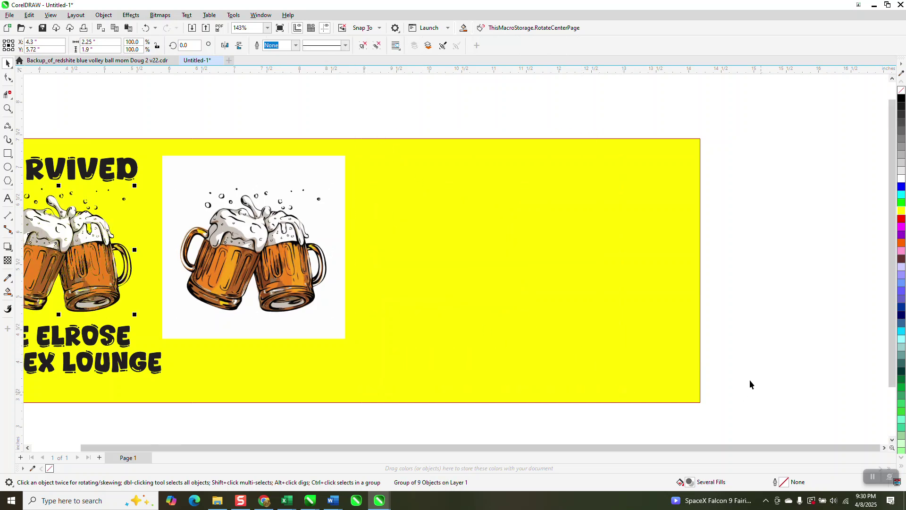
Step: Duplicate the original mug bitmap and place the copy 3 inches to its right
{"action": "scroll", "coordinate": [751, 380], "scroll_direction": "down", "scroll_amount": 1}
{"action": "left_click", "coordinate": [7, 108]}
{"action": "left_click_drag", "start_coordinate": [177, 231], "coordinate": [333, 348]}
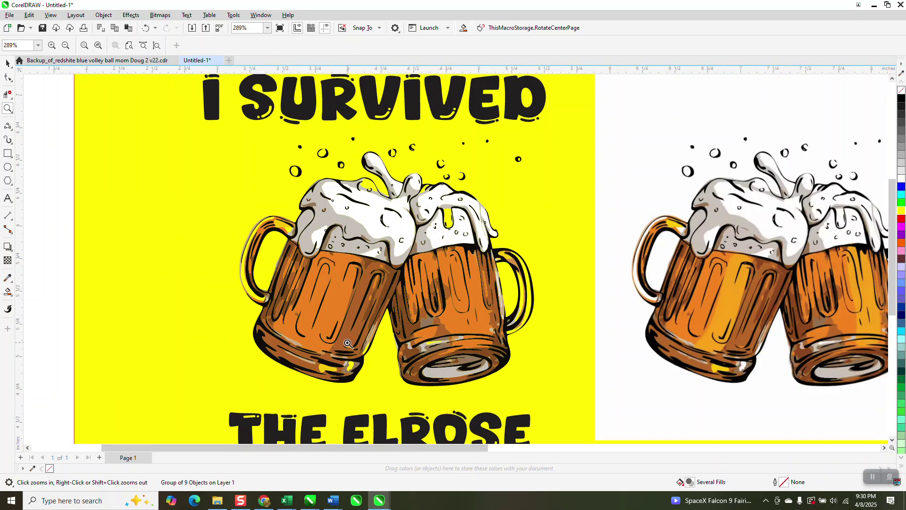
{"action": "scroll", "coordinate": [536, 255], "scroll_direction": "down", "scroll_amount": 1}
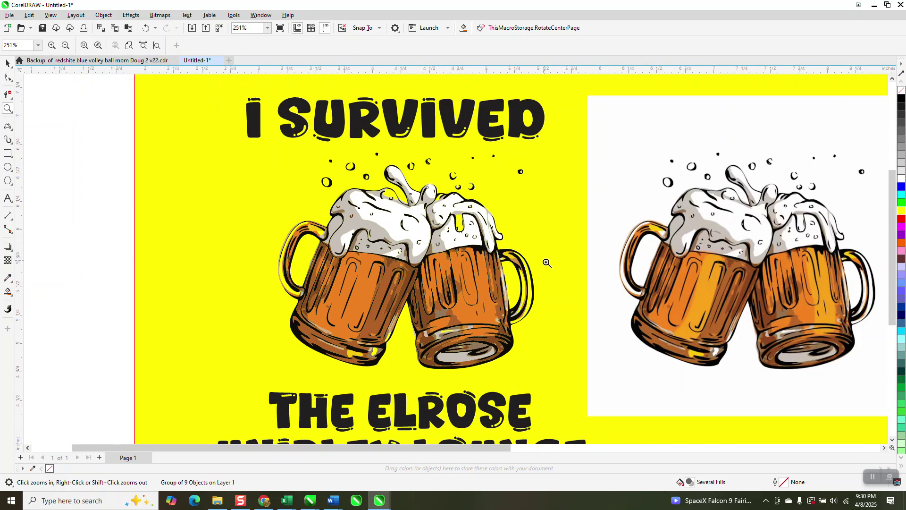
{"action": "scroll", "coordinate": [512, 280], "scroll_direction": "down", "scroll_amount": 2}
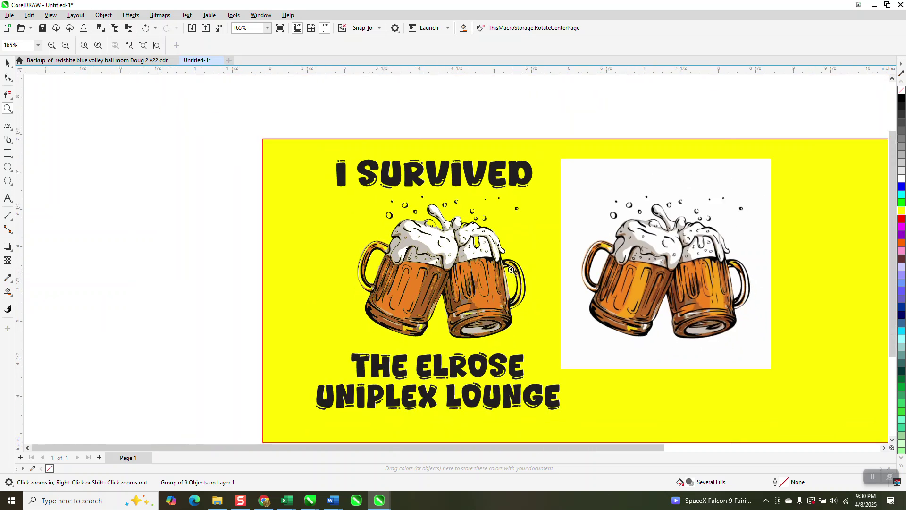
{"action": "left_click", "coordinate": [8, 64]}
{"action": "scroll", "coordinate": [449, 177], "scroll_direction": "down", "scroll_amount": 4}
{"action": "left_click", "coordinate": [562, 200]}
{"action": "key", "text": "ctrl+d"}
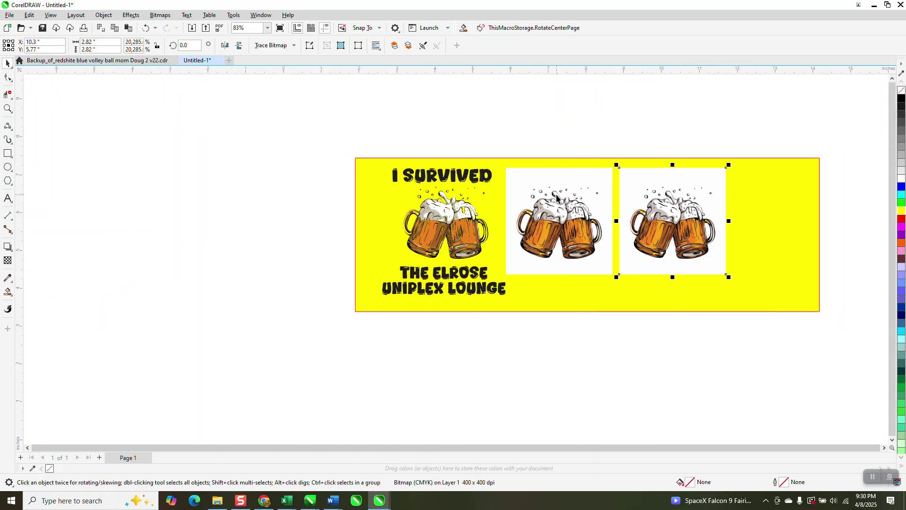
Step: Outline-trace the duplicated mug bitmap as Clipart, accepting the default PowerTRACE settings
{"action": "left_click", "coordinate": [294, 45]}
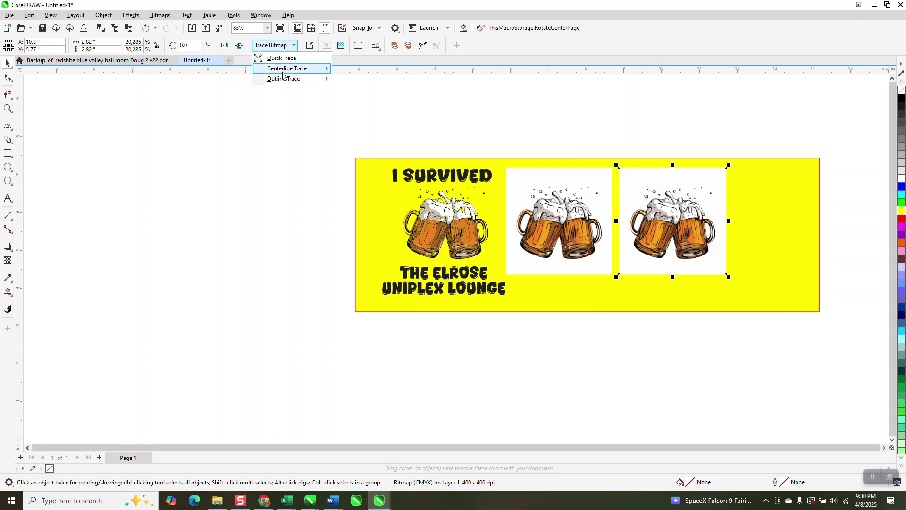
{"action": "mouse_move", "coordinate": [297, 79]}
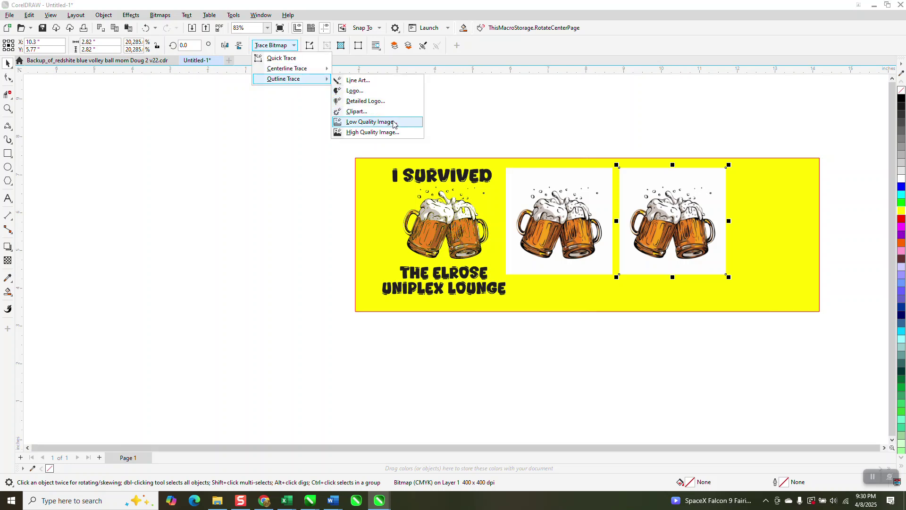
{"action": "left_click", "coordinate": [365, 112]}
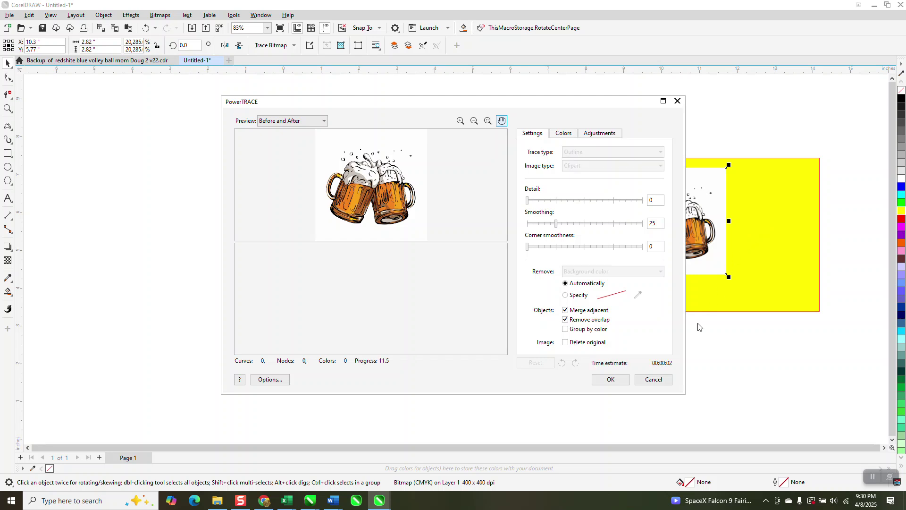
{"action": "left_click", "coordinate": [610, 380]}
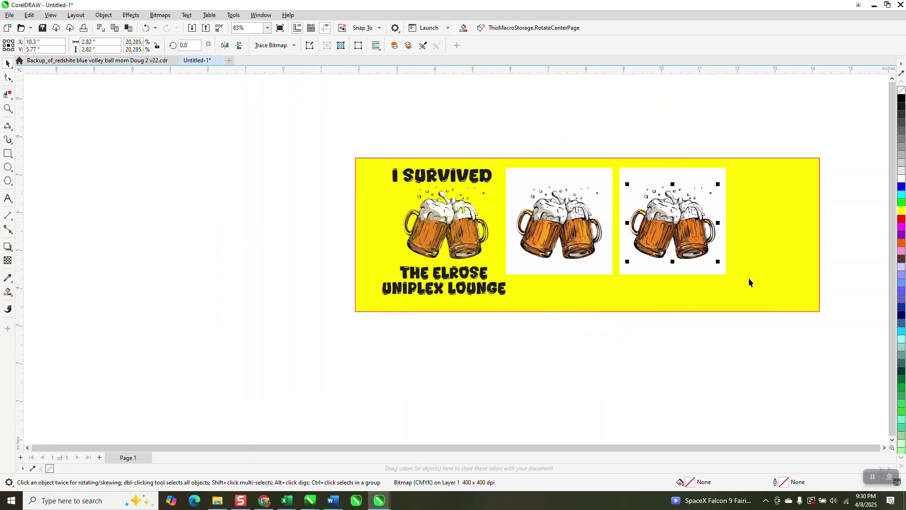
Step: Widen the yellow background rectangle to about 16.27 inches and move the new traced mugs 3 inches right onto it
{"action": "left_click", "coordinate": [797, 232]}
{"action": "left_click_drag", "start_coordinate": [824, 235], "coordinate": [903, 237]}
{"action": "left_click", "coordinate": [607, 230]}
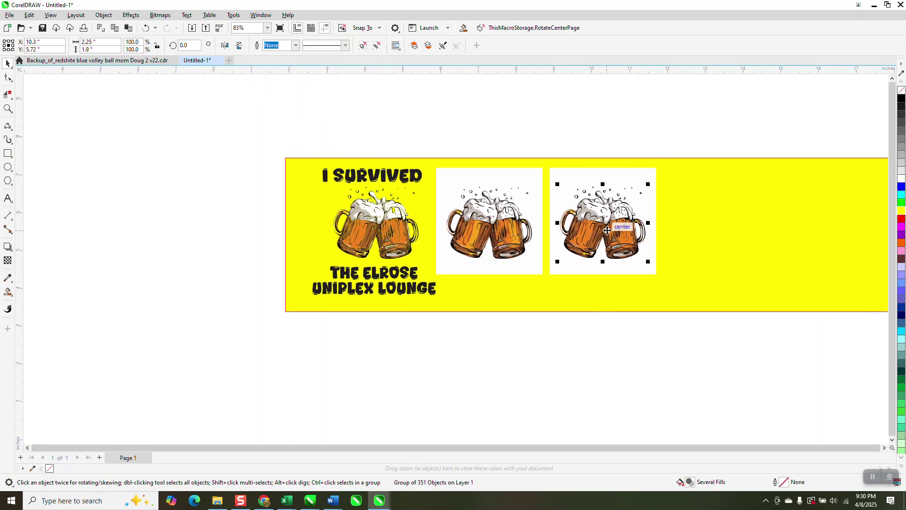
{"action": "key", "text": "ctrl+d"}
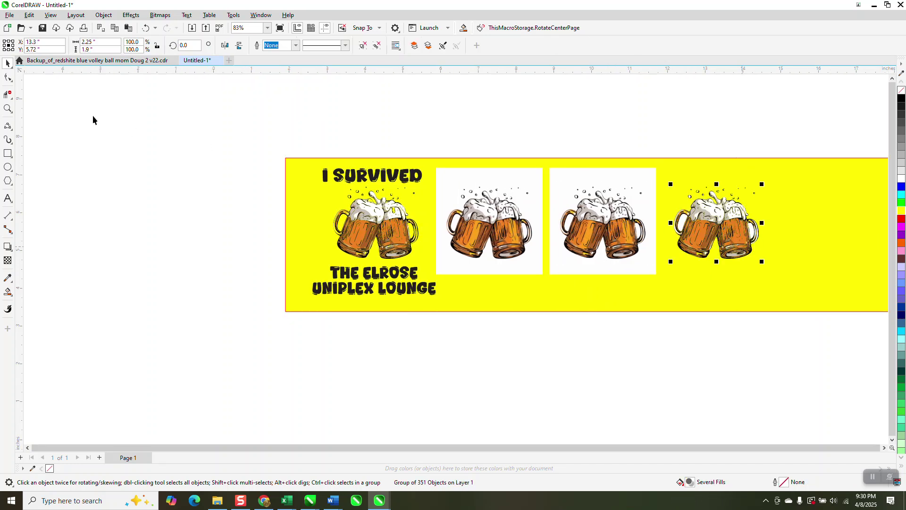
Step: Ungroup the traced mugs on the yellow background into separate objects
{"action": "left_click", "coordinate": [7, 108]}
{"action": "left_click_drag", "start_coordinate": [622, 180], "coordinate": [786, 251]}
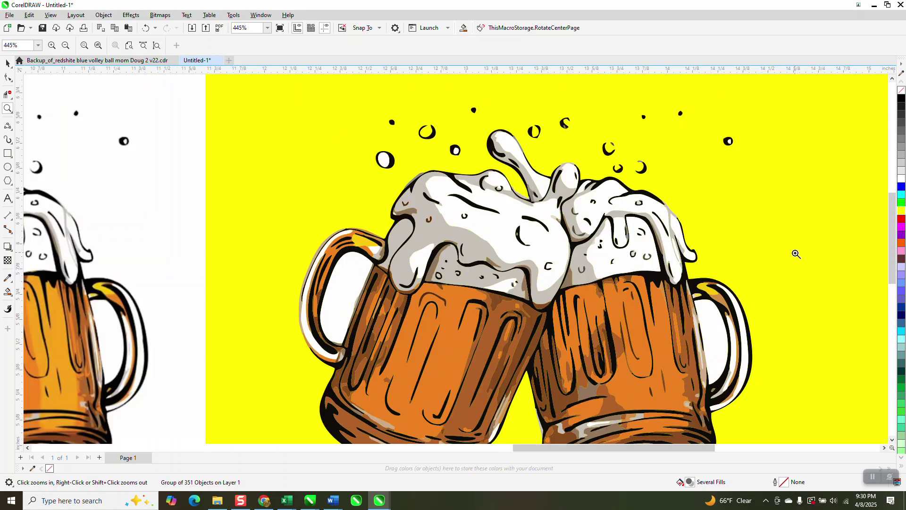
{"action": "left_click", "coordinate": [8, 63]}
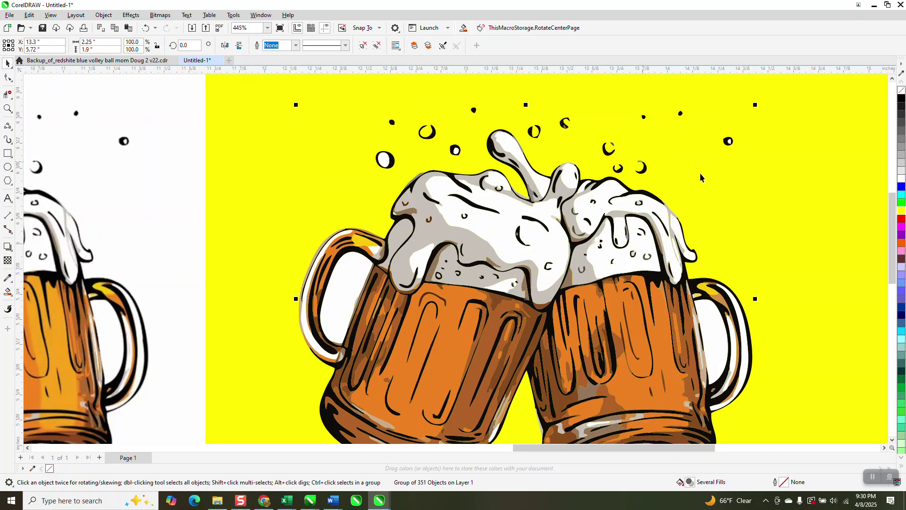
{"action": "scroll", "coordinate": [595, 262], "scroll_direction": "down", "scroll_amount": 1}
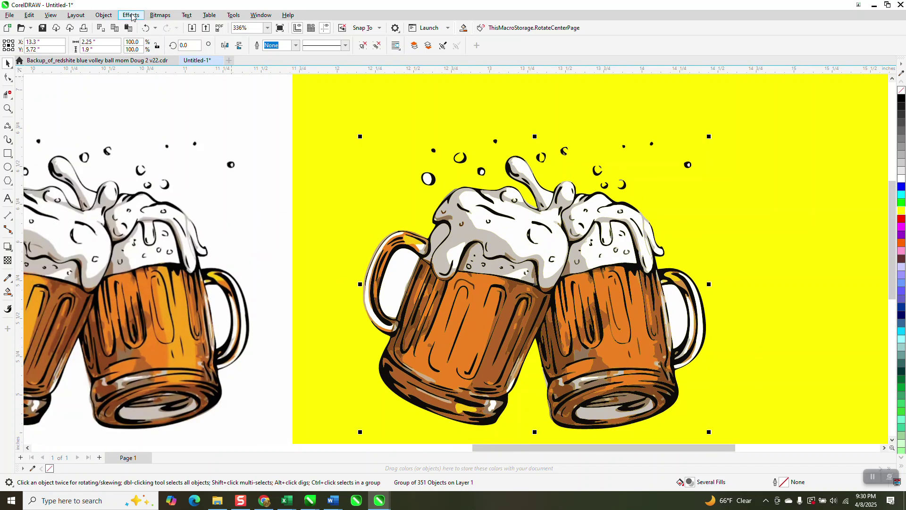
{"action": "left_click", "coordinate": [104, 15]}
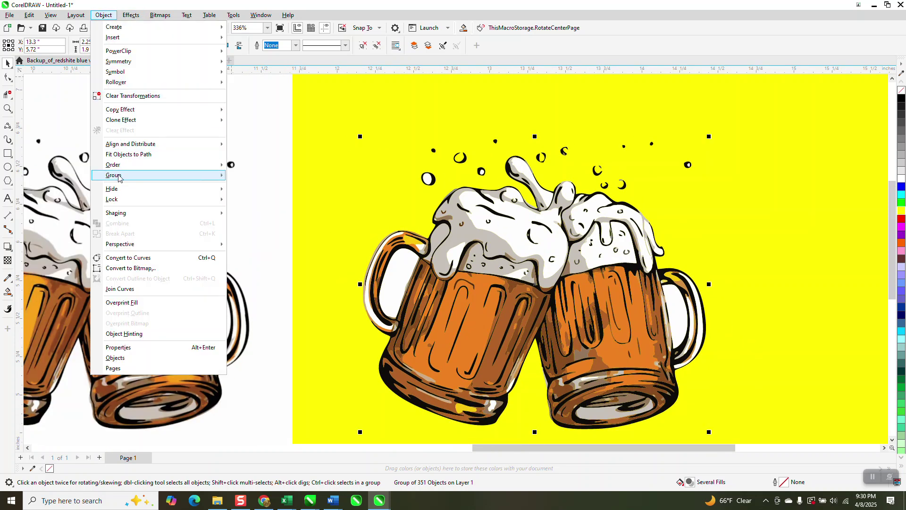
{"action": "mouse_move", "coordinate": [118, 177]}
{"action": "left_click", "coordinate": [258, 197]}
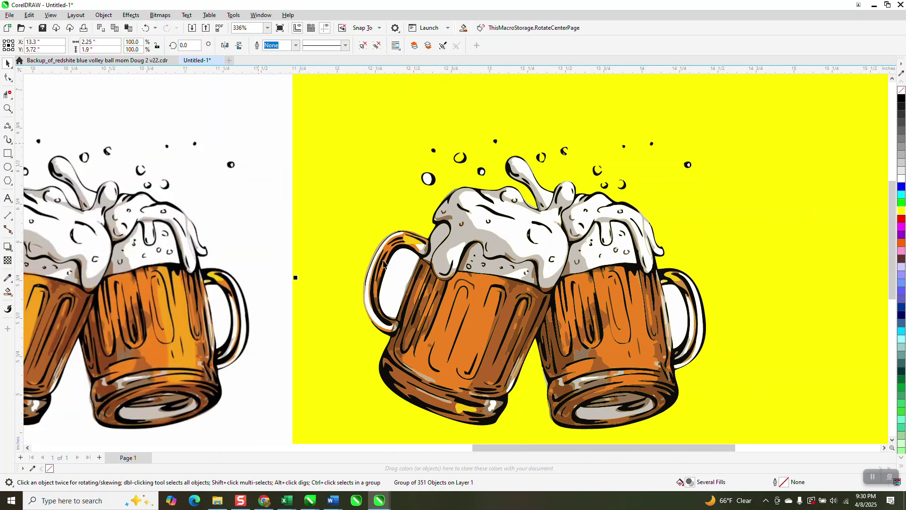
Step: Delete the white shapes inside the openings of both mug handles
{"action": "left_click", "coordinate": [399, 266]}
{"action": "key", "text": "Delete"}
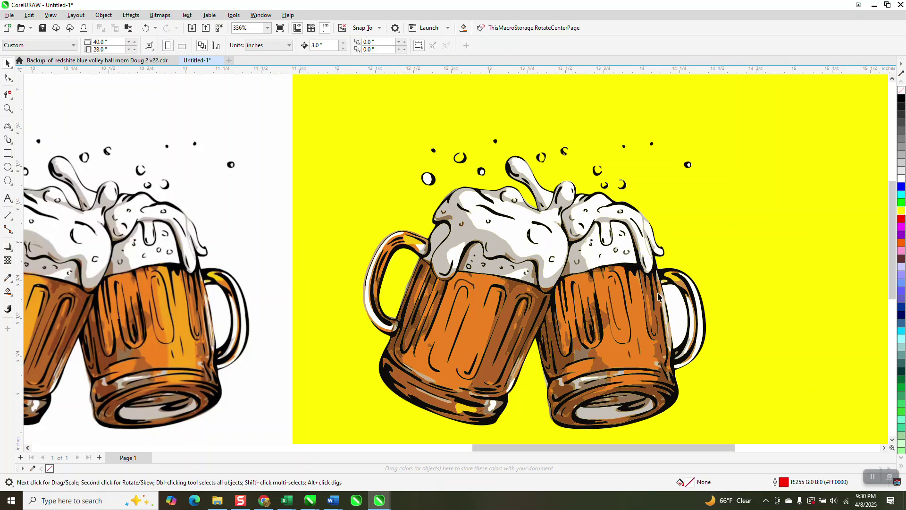
{"action": "left_click", "coordinate": [677, 298]}
{"action": "key", "text": "Delete"}
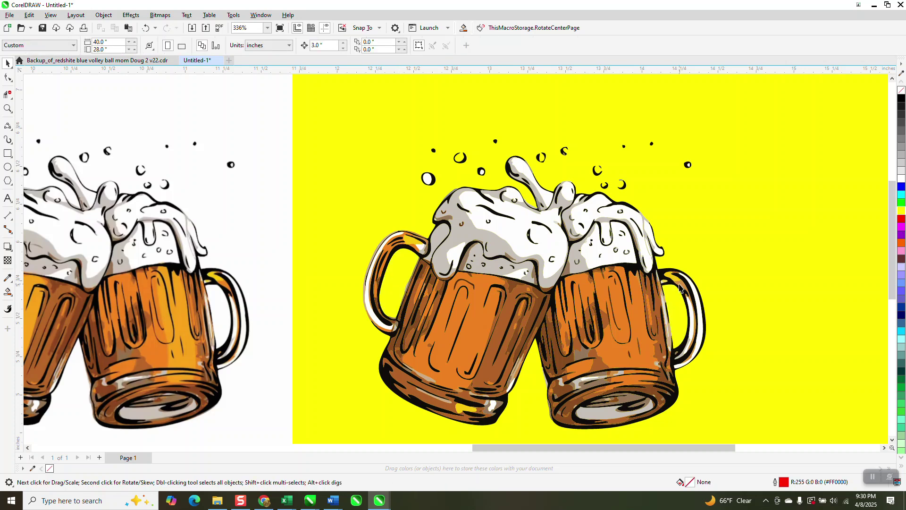
Step: Delete the white centers of three bubbles above the traced mugs: the large one, the small one beside it and the far-right one
{"action": "left_click", "coordinate": [430, 180]}
{"action": "key", "text": "Delete"}
{"action": "left_click", "coordinate": [482, 176]}
{"action": "key", "text": "Delete"}
{"action": "left_click", "coordinate": [687, 168]}
{"action": "key", "text": "Delete"}
{"action": "scroll", "coordinate": [788, 200], "scroll_direction": "down", "scroll_amount": 5}
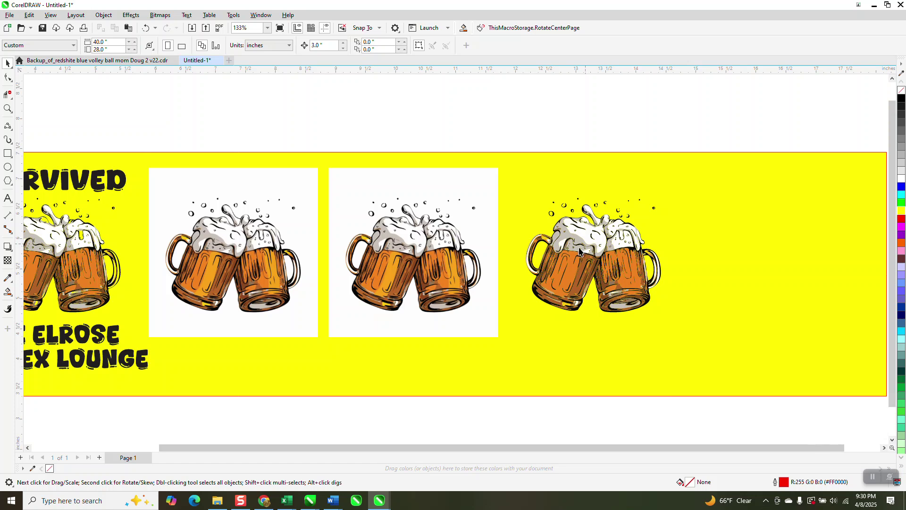
{"action": "scroll", "coordinate": [514, 246], "scroll_direction": "down", "scroll_amount": 1}
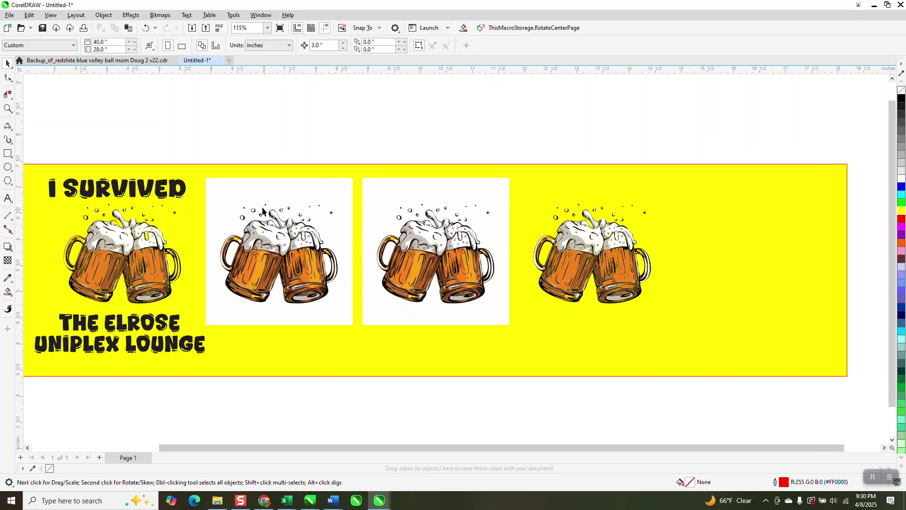
{"action": "left_click_drag", "start_coordinate": [554, 211], "coordinate": [642, 276]}
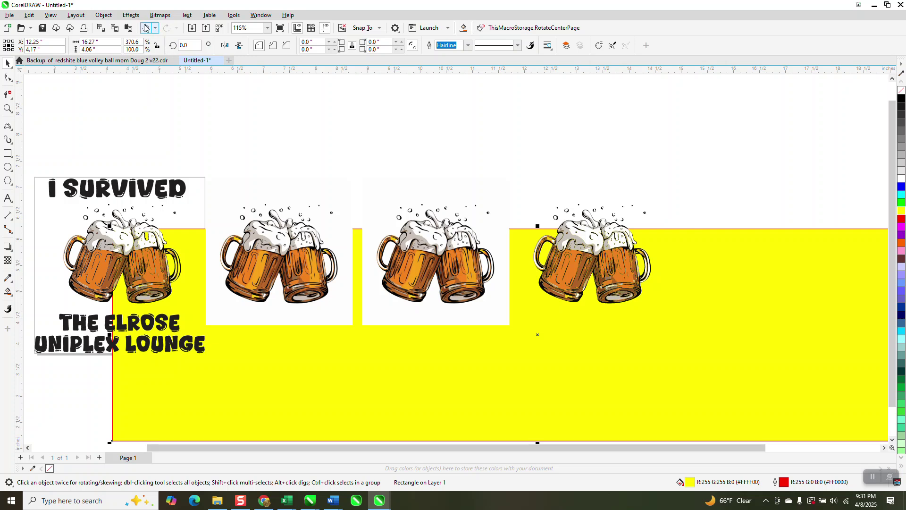
{"action": "left_click", "coordinate": [146, 28]}
Step: Smart Fill the large bubble above the left mug's foam with white
{"action": "left_click", "coordinate": [7, 109]}
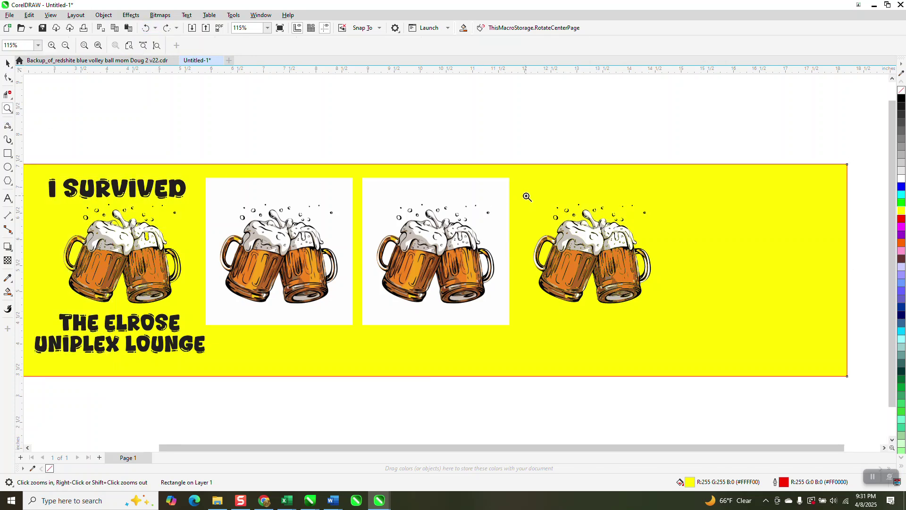
{"action": "left_click_drag", "start_coordinate": [527, 197], "coordinate": [710, 270]}
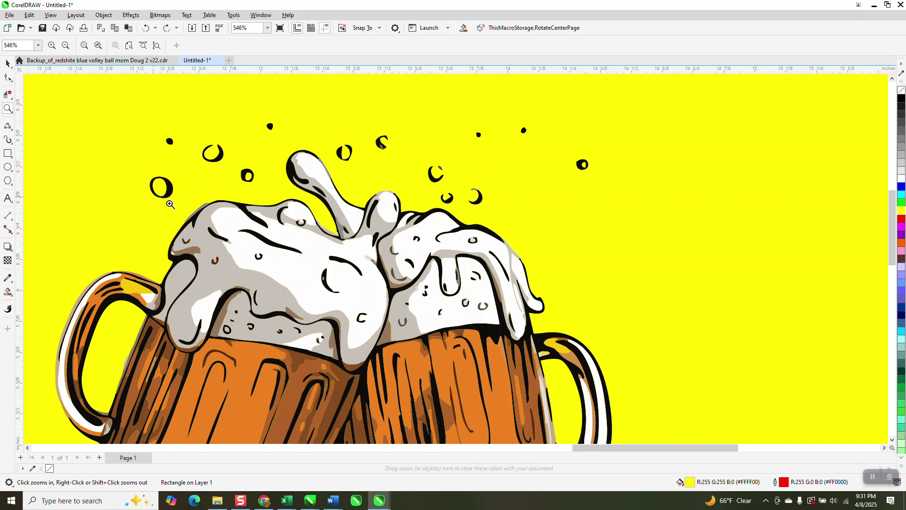
{"action": "scroll", "coordinate": [453, 178], "scroll_direction": "down", "scroll_amount": 1}
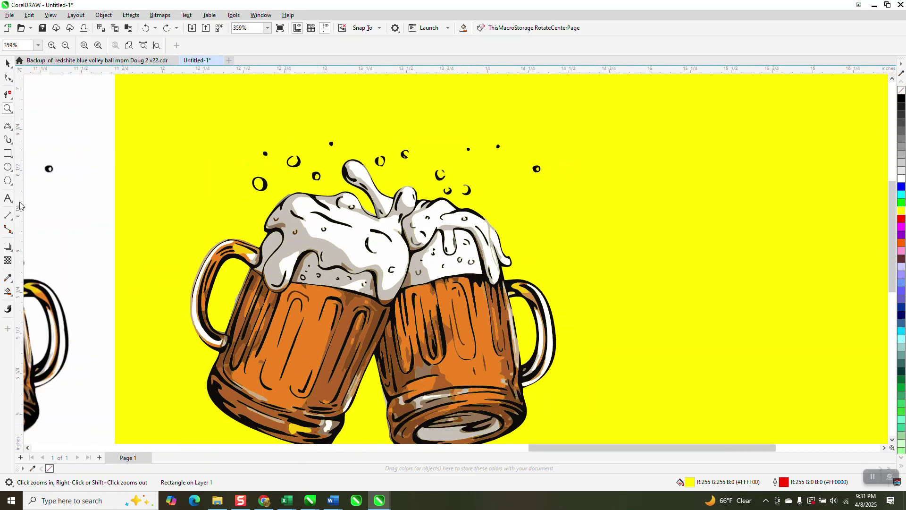
{"action": "left_click", "coordinate": [8, 281]}
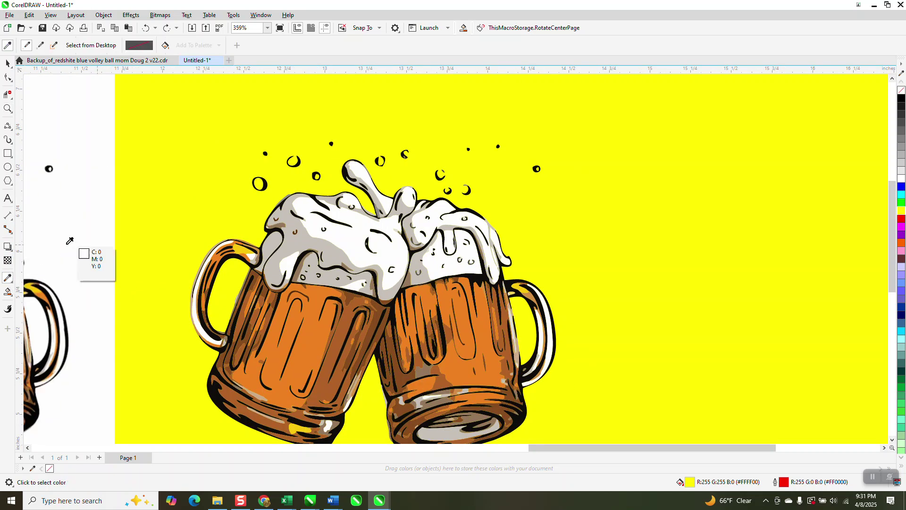
{"action": "left_click", "coordinate": [14, 299]}
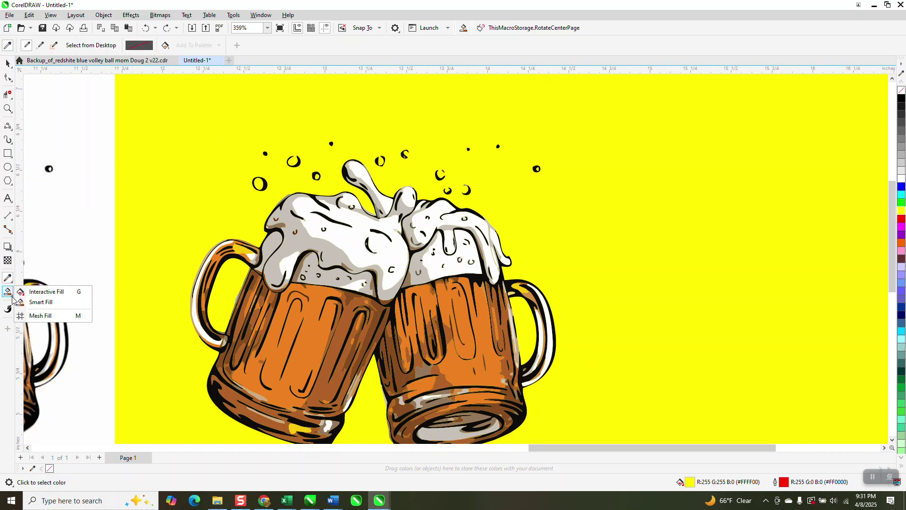
{"action": "left_click", "coordinate": [39, 301]}
{"action": "left_click", "coordinate": [259, 187]}
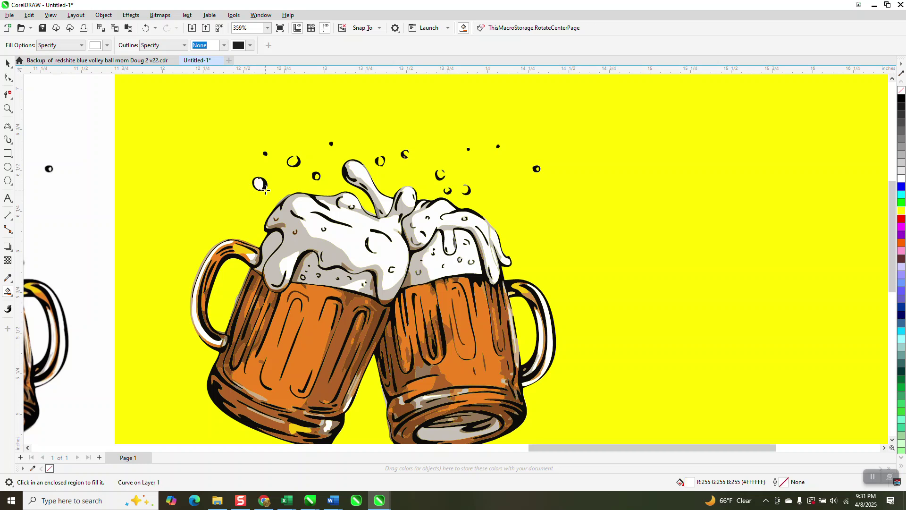
Step: Delete the duplicated mug bitmap next to the traced mugs
{"action": "left_click", "coordinate": [8, 77]}
{"action": "left_click", "coordinate": [94, 156]}
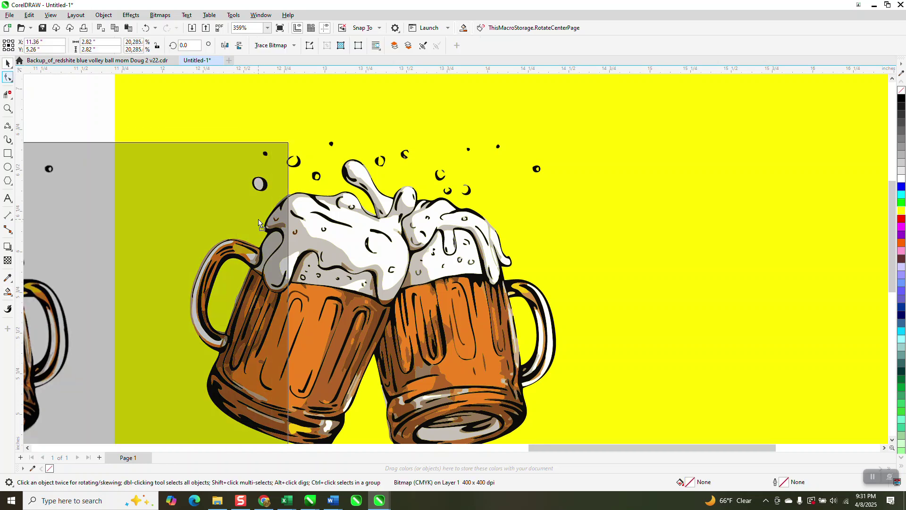
{"action": "key", "text": "space"}
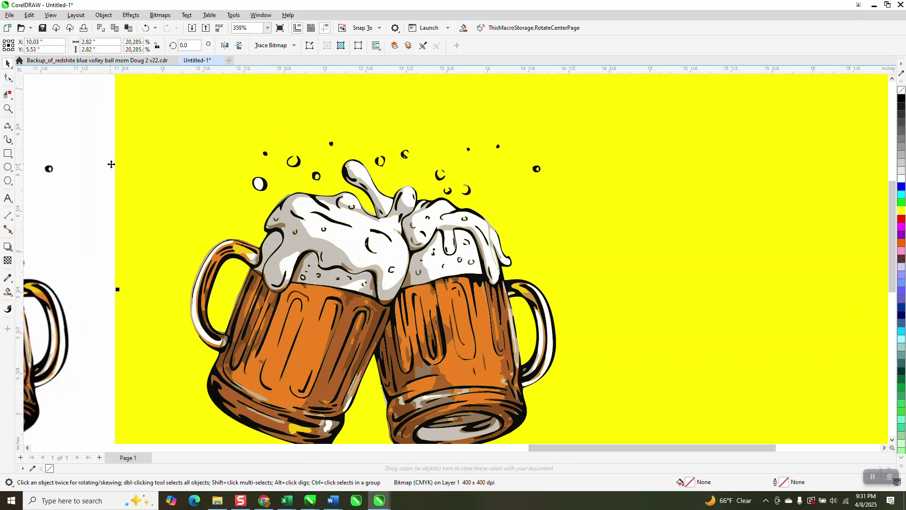
{"action": "left_click", "coordinate": [81, 154]}
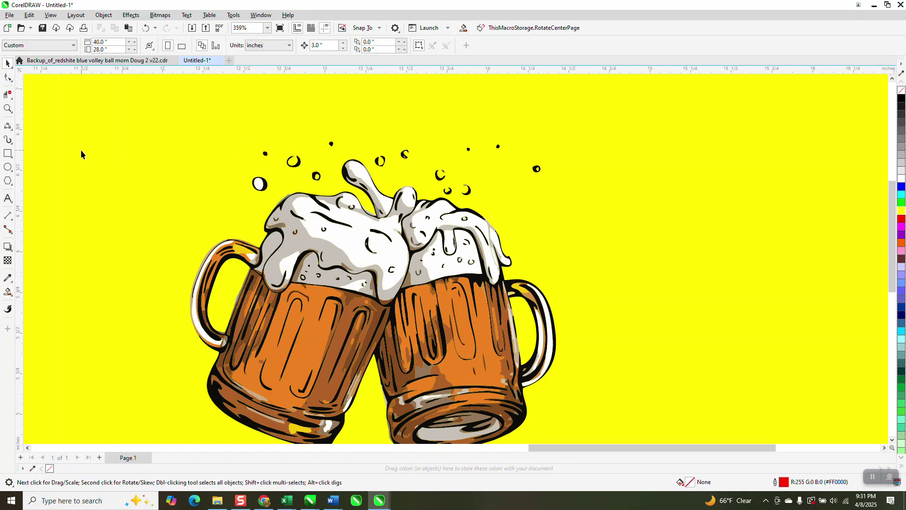
Step: Lock the yellow background rectangle
{"action": "left_click", "coordinate": [151, 128]}
{"action": "scroll", "coordinate": [344, 136], "scroll_direction": "down", "scroll_amount": 5}
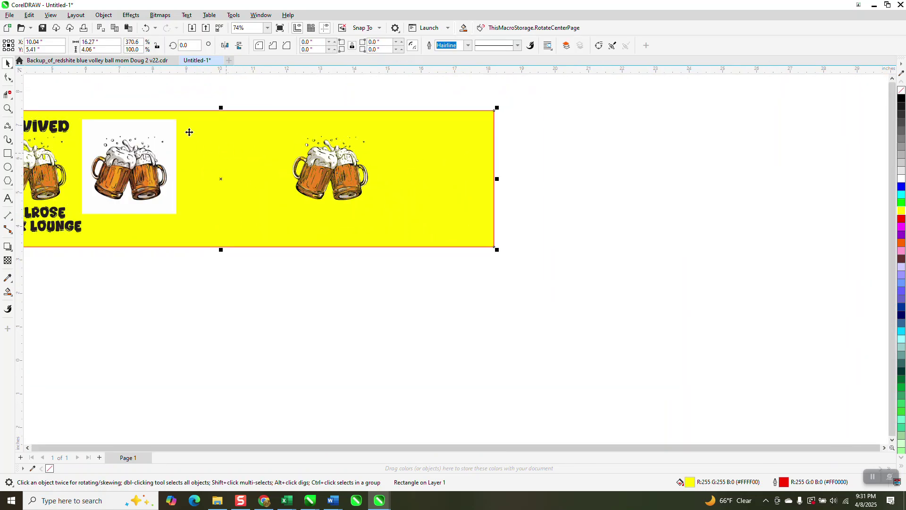
{"action": "left_click", "coordinate": [105, 18]}
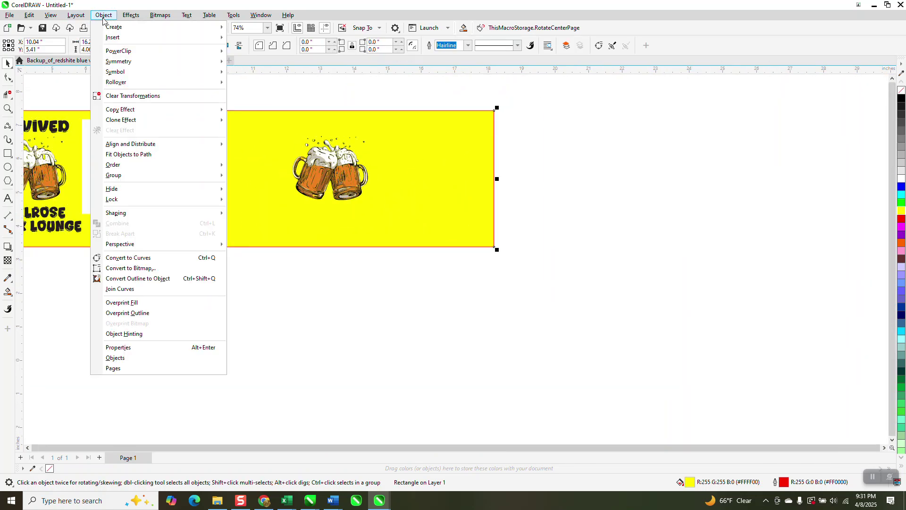
{"action": "mouse_move", "coordinate": [121, 200]}
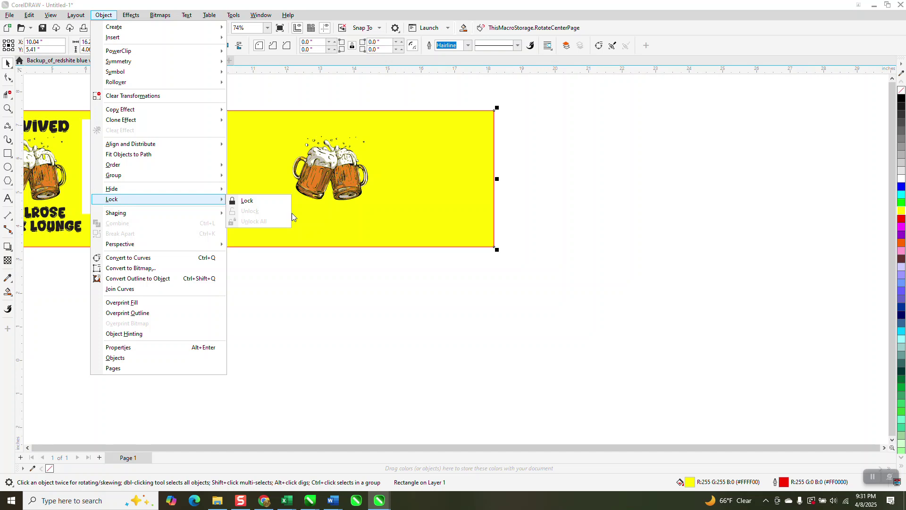
{"action": "left_click", "coordinate": [259, 202]}
Step: Place copies of the white-filled bubble around the splash above the mugs, shrinking one to about 0.05 inches wide
{"action": "key", "text": "z"}
{"action": "left_click_drag", "start_coordinate": [279, 142], "coordinate": [341, 177]}
{"action": "left_click", "coordinate": [7, 62]}
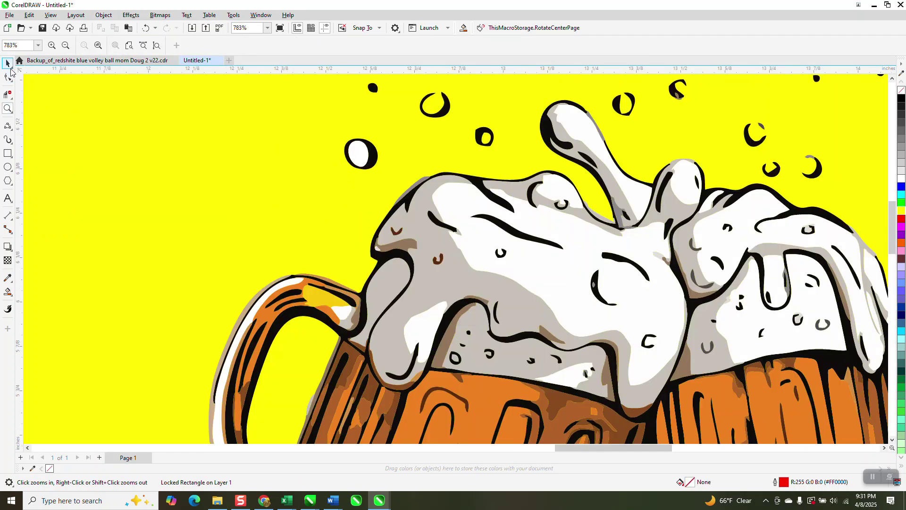
{"action": "left_click_drag", "start_coordinate": [304, 137], "coordinate": [391, 177]}
{"action": "scroll", "coordinate": [350, 175], "scroll_direction": "down", "scroll_amount": 1}
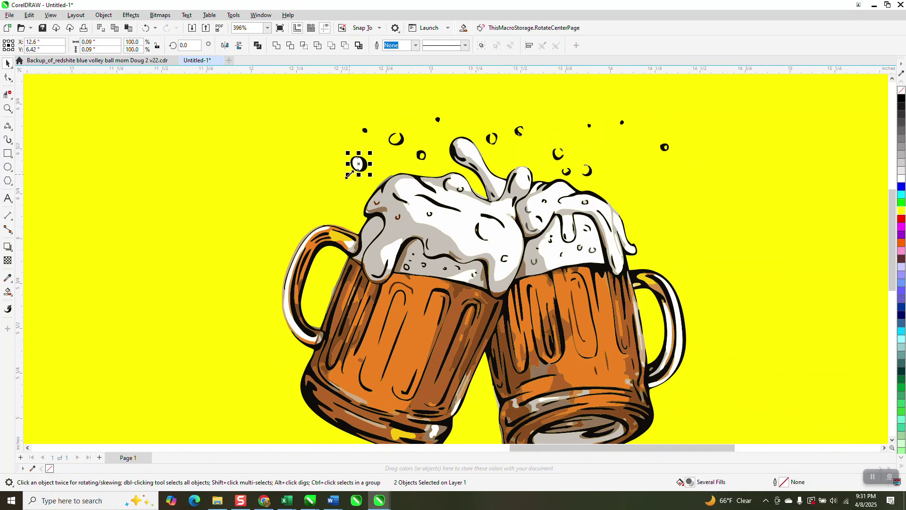
{"action": "left_click_drag", "start_coordinate": [372, 165], "coordinate": [625, 193]}
{"action": "key", "text": "space"}
{"action": "key", "text": "space"}
{"action": "left_click_drag", "start_coordinate": [634, 181], "coordinate": [582, 144]}
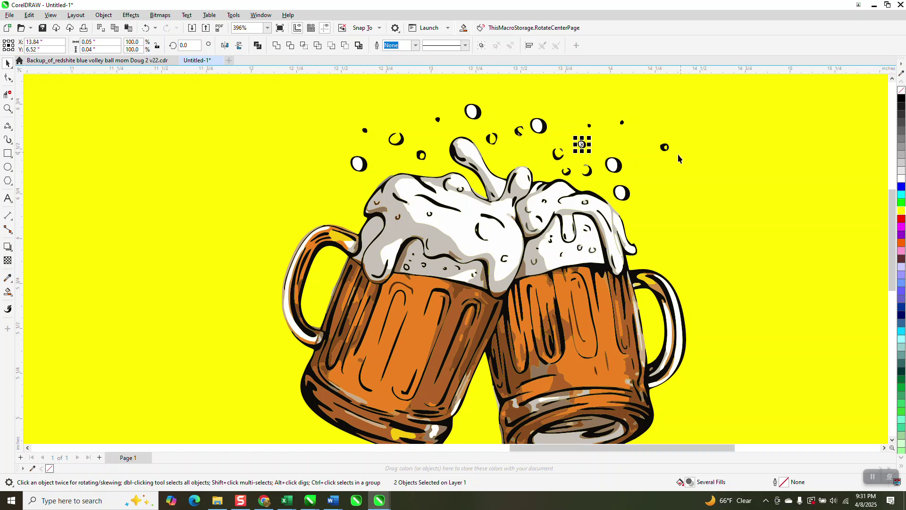
{"action": "left_click", "coordinate": [8, 108]}
{"action": "left_click_drag", "start_coordinate": [355, 125], "coordinate": [521, 194]}
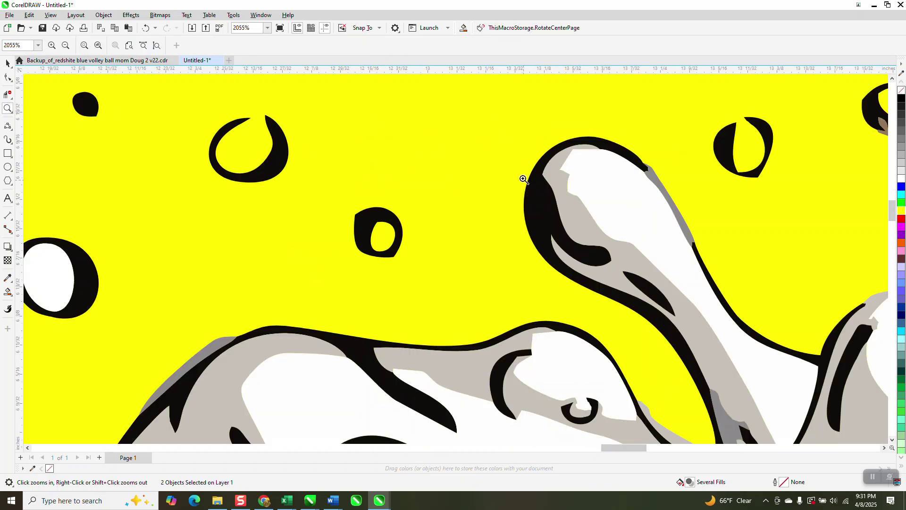
{"action": "scroll", "coordinate": [519, 155], "scroll_direction": "down", "scroll_amount": 3}
{"action": "scroll", "coordinate": [519, 155], "scroll_direction": "down", "scroll_amount": 3}
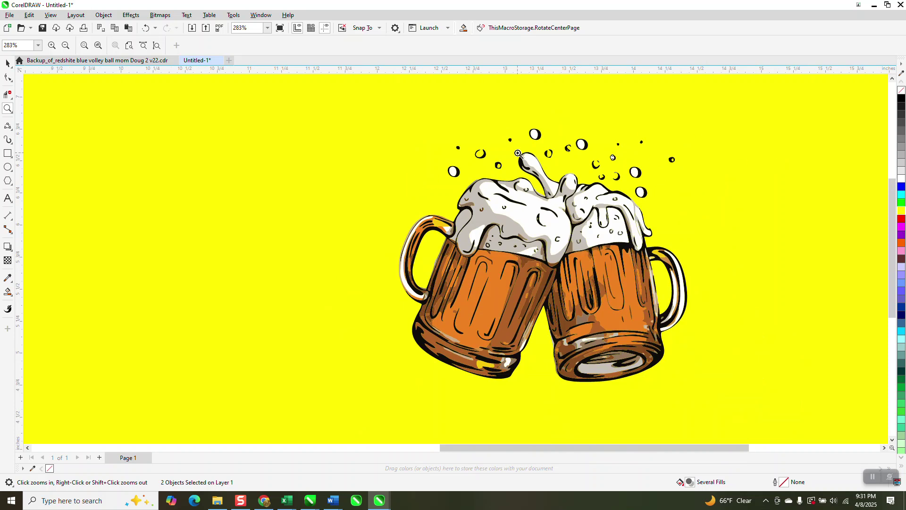
Step: Set the Smart Fill colour to the orange sampled from the left mug's glass, C 2, M 59, Y 100, K 0
{"action": "left_click_drag", "start_coordinate": [494, 352], "coordinate": [544, 374]}
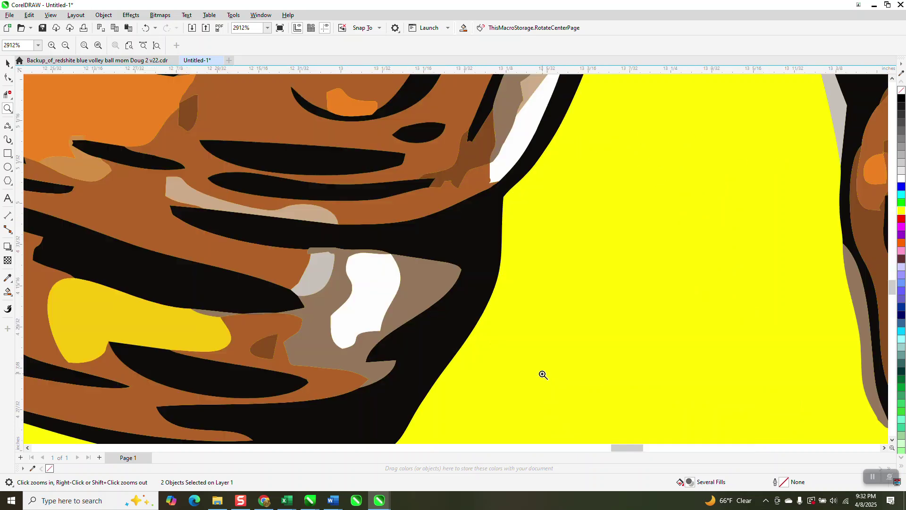
{"action": "scroll", "coordinate": [382, 296], "scroll_direction": "down", "scroll_amount": 2}
{"action": "left_click", "coordinate": [8, 63]}
{"action": "left_click", "coordinate": [13, 300]}
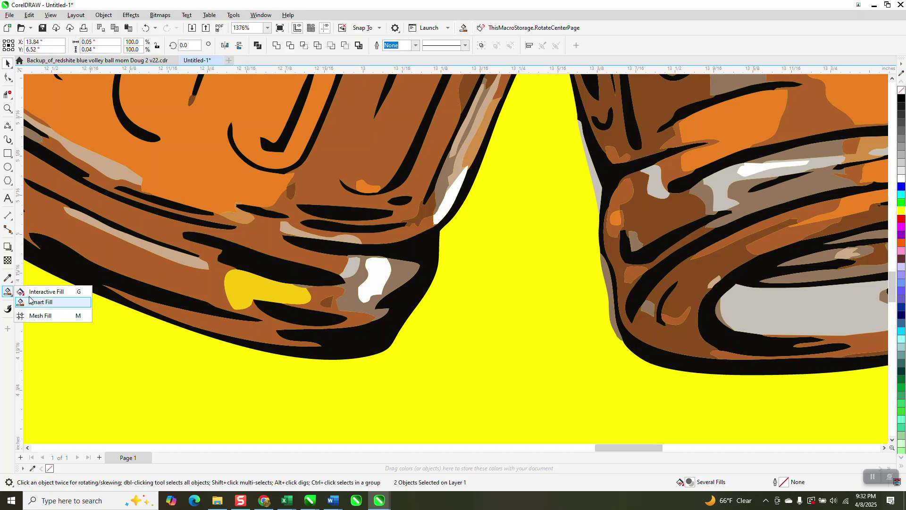
{"action": "left_click", "coordinate": [45, 301]}
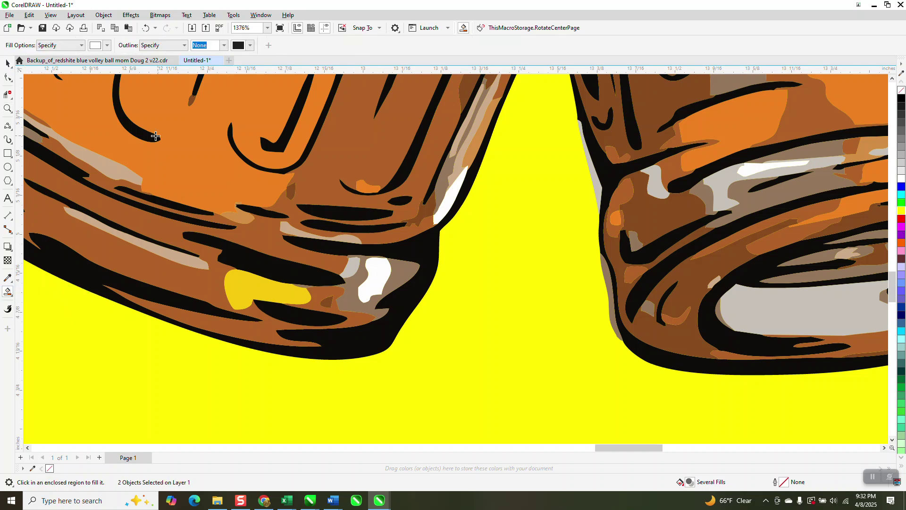
{"action": "left_click", "coordinate": [107, 45]}
{"action": "left_click", "coordinate": [186, 199]}
{"action": "left_click", "coordinate": [257, 106]}
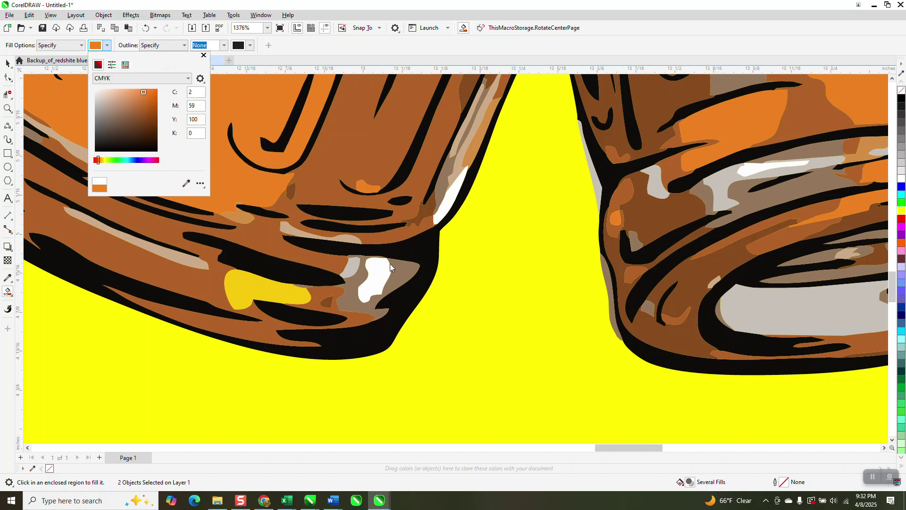
Step: Smart Fill the white highlights on the left mug's base and lower edge and on the right mug's base rim with orange
{"action": "left_click", "coordinate": [382, 279]}
{"action": "left_click", "coordinate": [445, 208]}
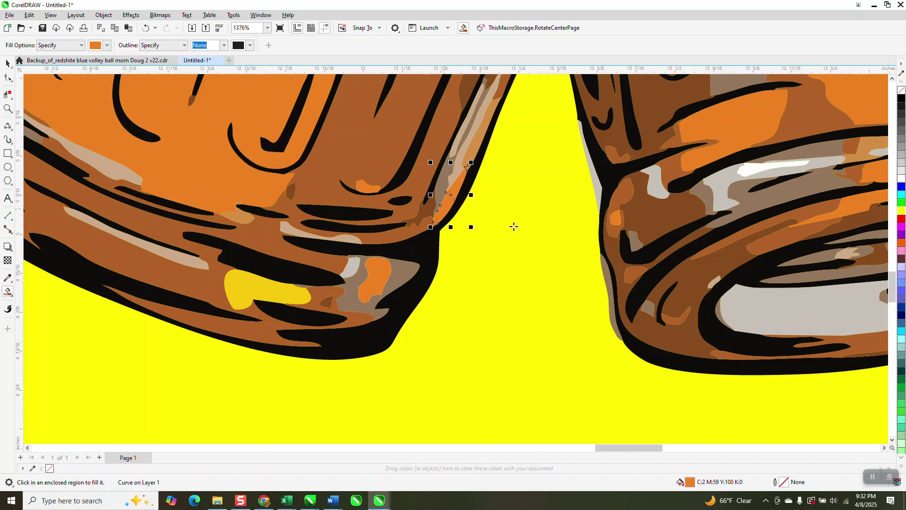
{"action": "scroll", "coordinate": [447, 221], "scroll_direction": "down", "scroll_amount": 1}
{"action": "left_click", "coordinate": [679, 180]}
Step: Examine the lettered mug design beside the original white-background bitmap, and open the outline colour selection for the selected curve
{"action": "scroll", "coordinate": [393, 218], "scroll_direction": "down", "scroll_amount": 6}
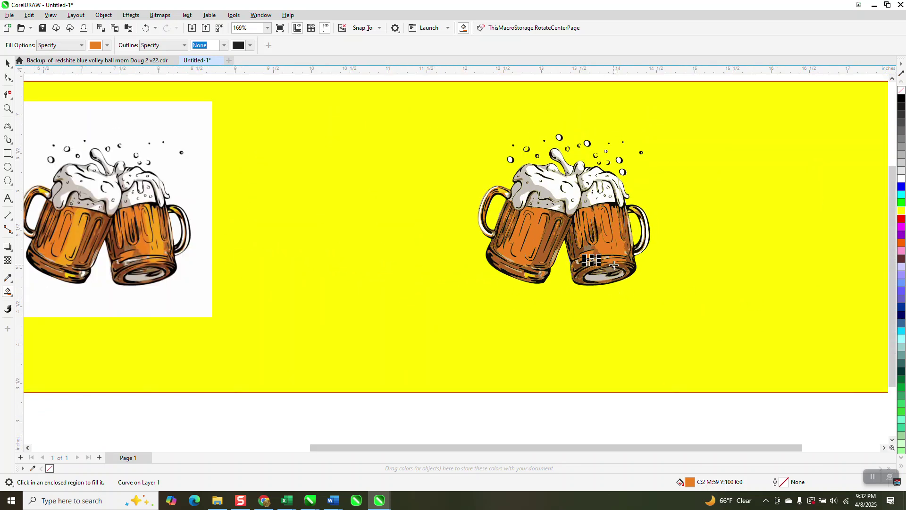
{"action": "scroll", "coordinate": [675, 270], "scroll_direction": "down", "scroll_amount": 3}
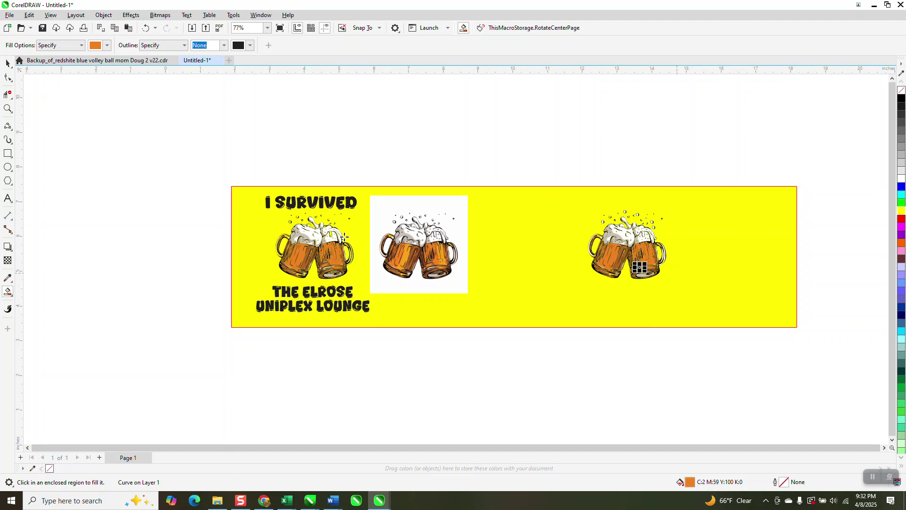
{"action": "left_click", "coordinate": [8, 109]}
{"action": "left_click_drag", "start_coordinate": [257, 185], "coordinate": [441, 339]}
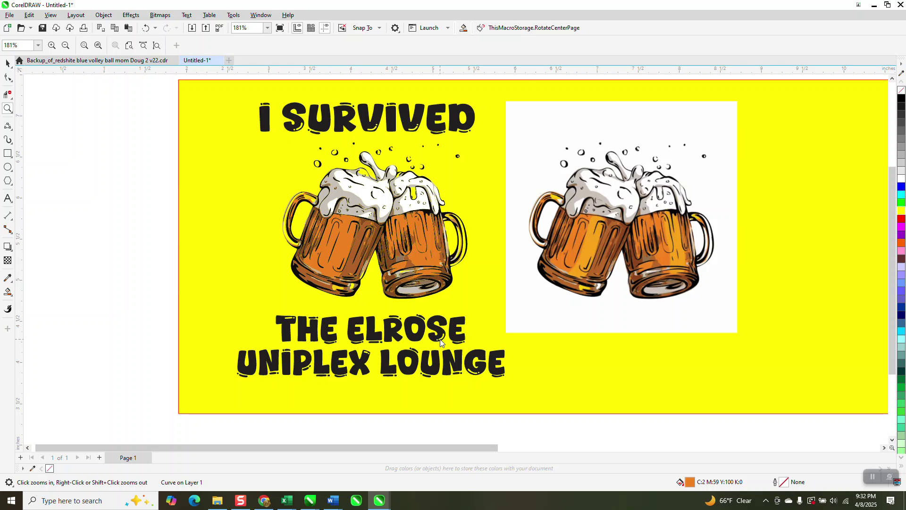
{"action": "key", "text": "shift+F12"}
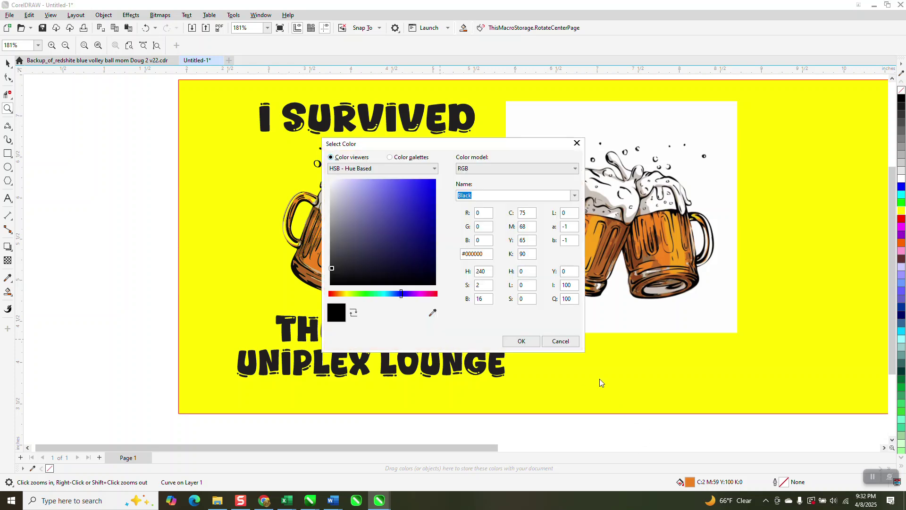